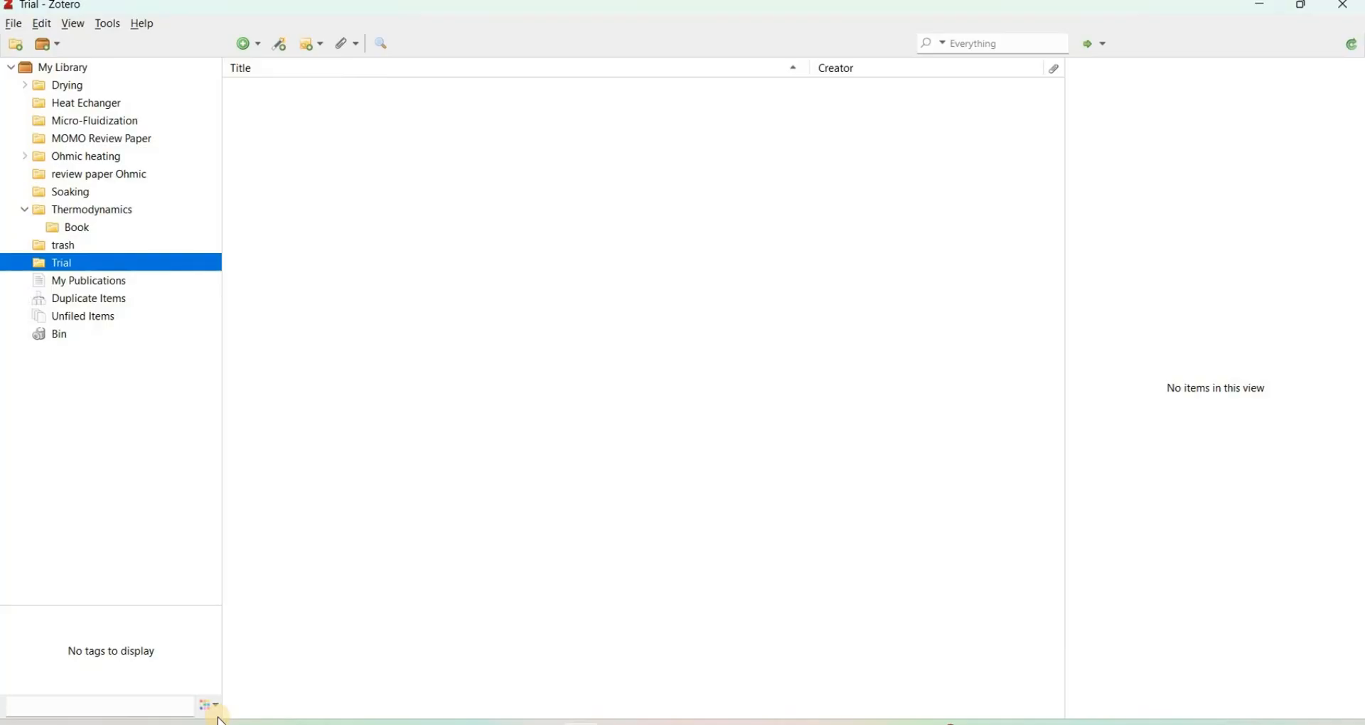
left_click(260, 46)
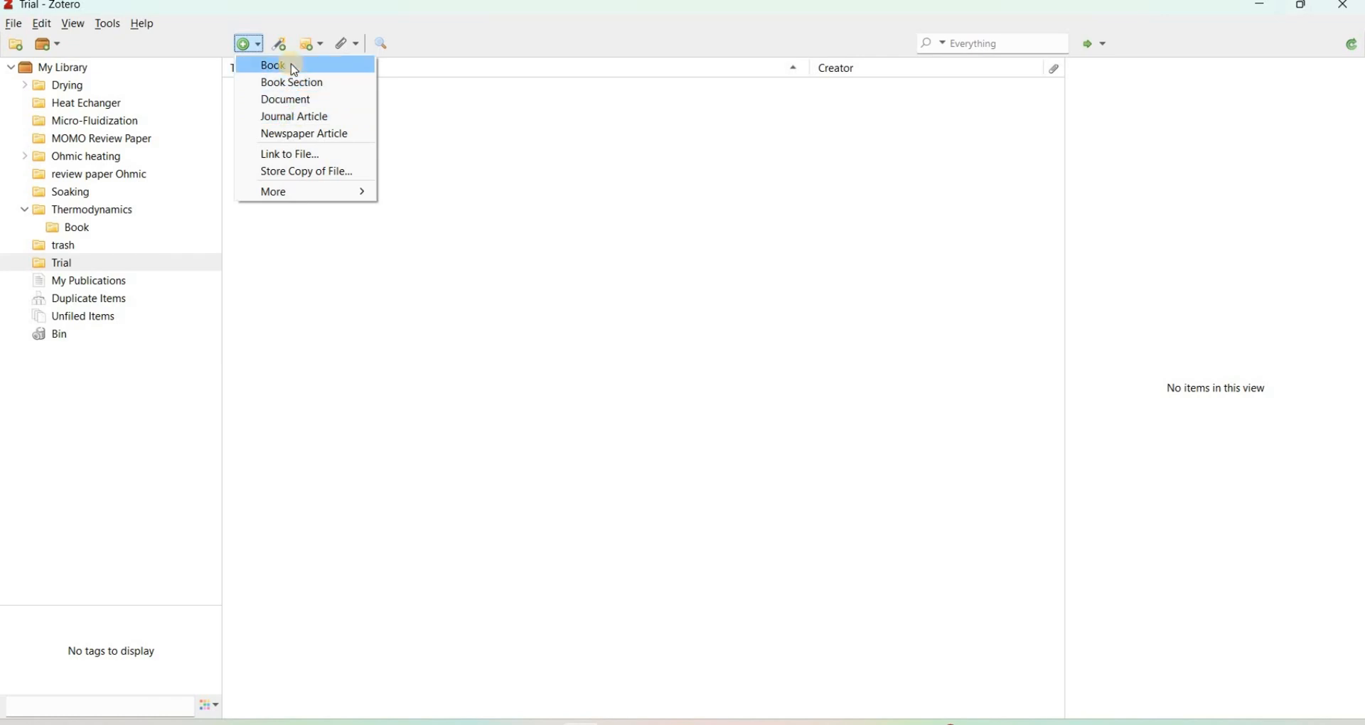
left_click(320, 117)
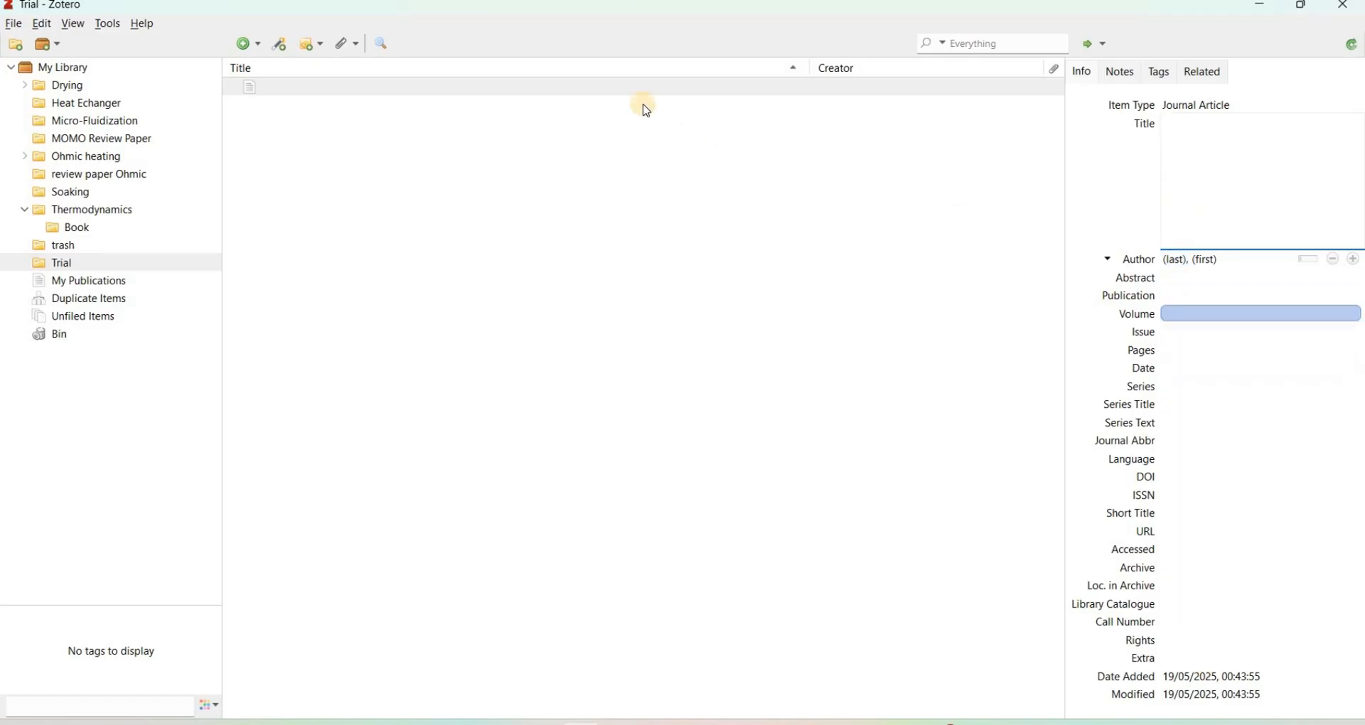
right_click(629, 86)
left_click(734, 207)
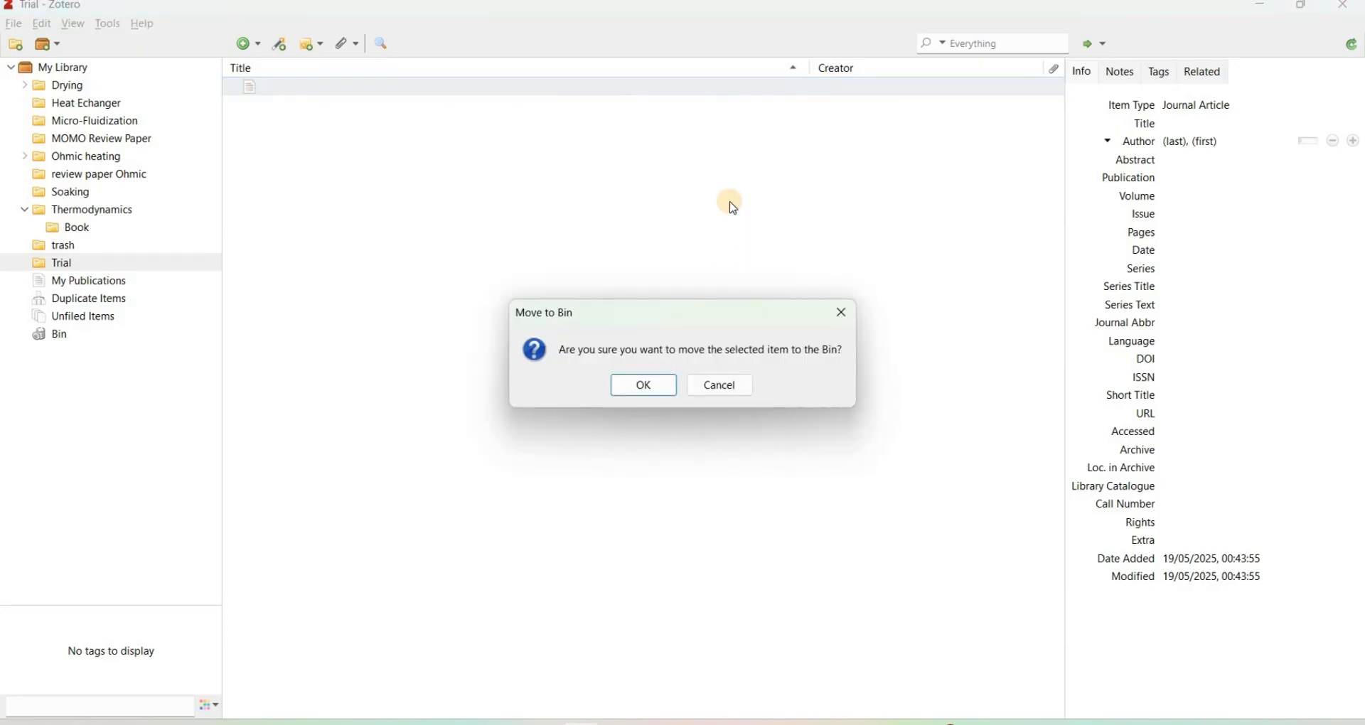
key("Return")
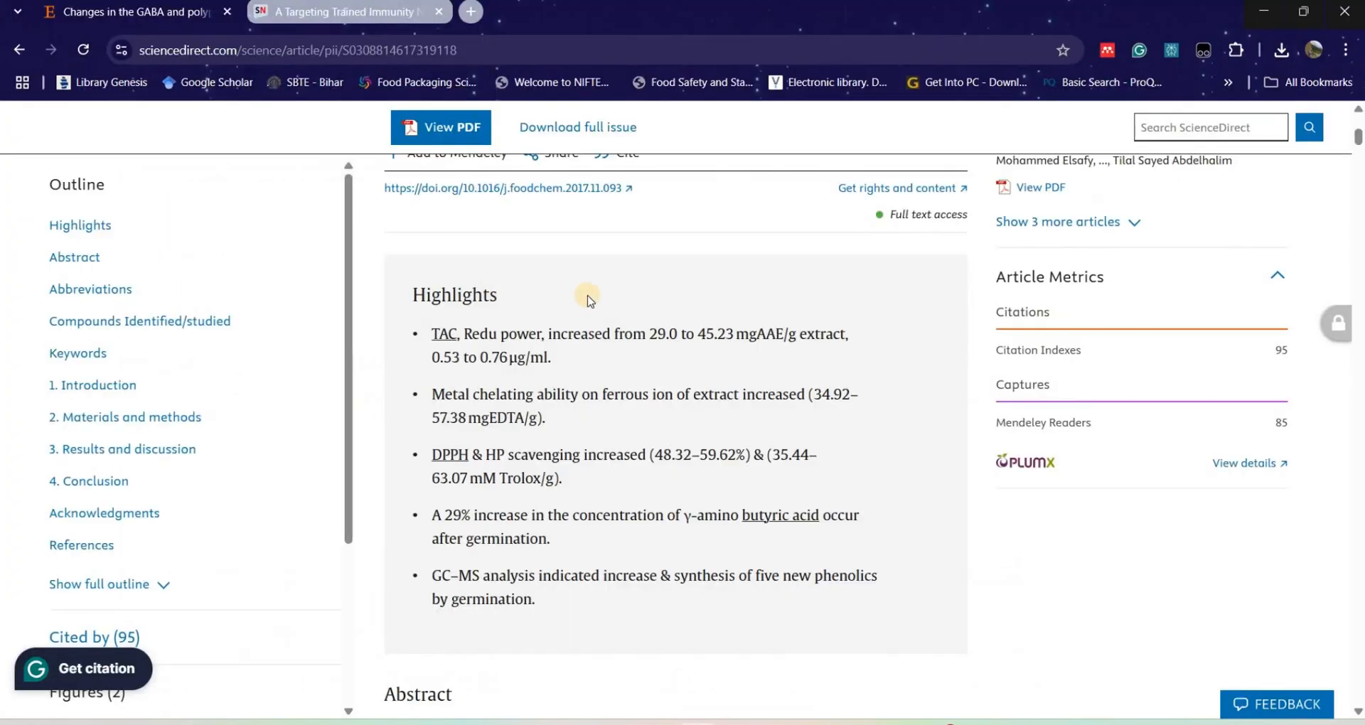
Step: Copy the foxtail millet GABA article's DOI link from its ScienceDirect page and add the article by identifier to Zotero's Trial collection
scroll(602, 302, "up", 5)
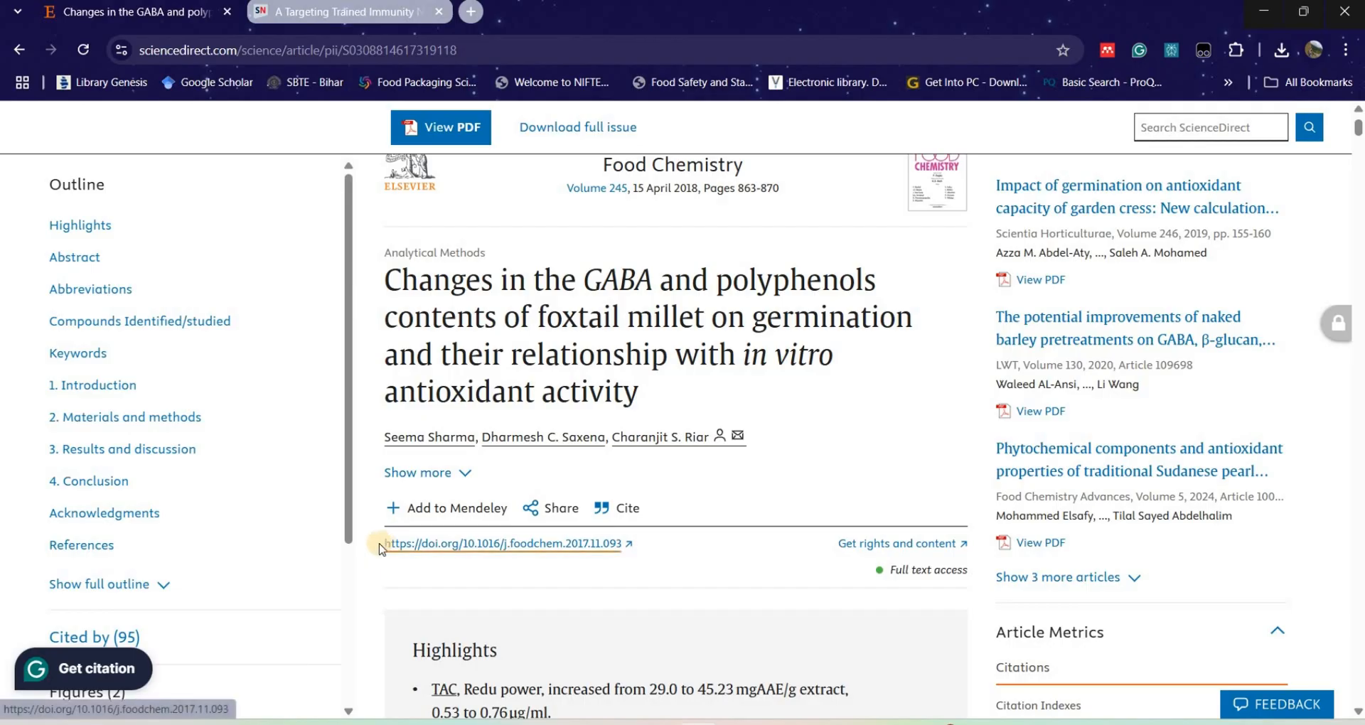
mouse_move(380, 546)
left_mouse_down()
mouse_move(429, 553)
mouse_move(381, 559)
left_mouse_up()
key("ctrl+c")
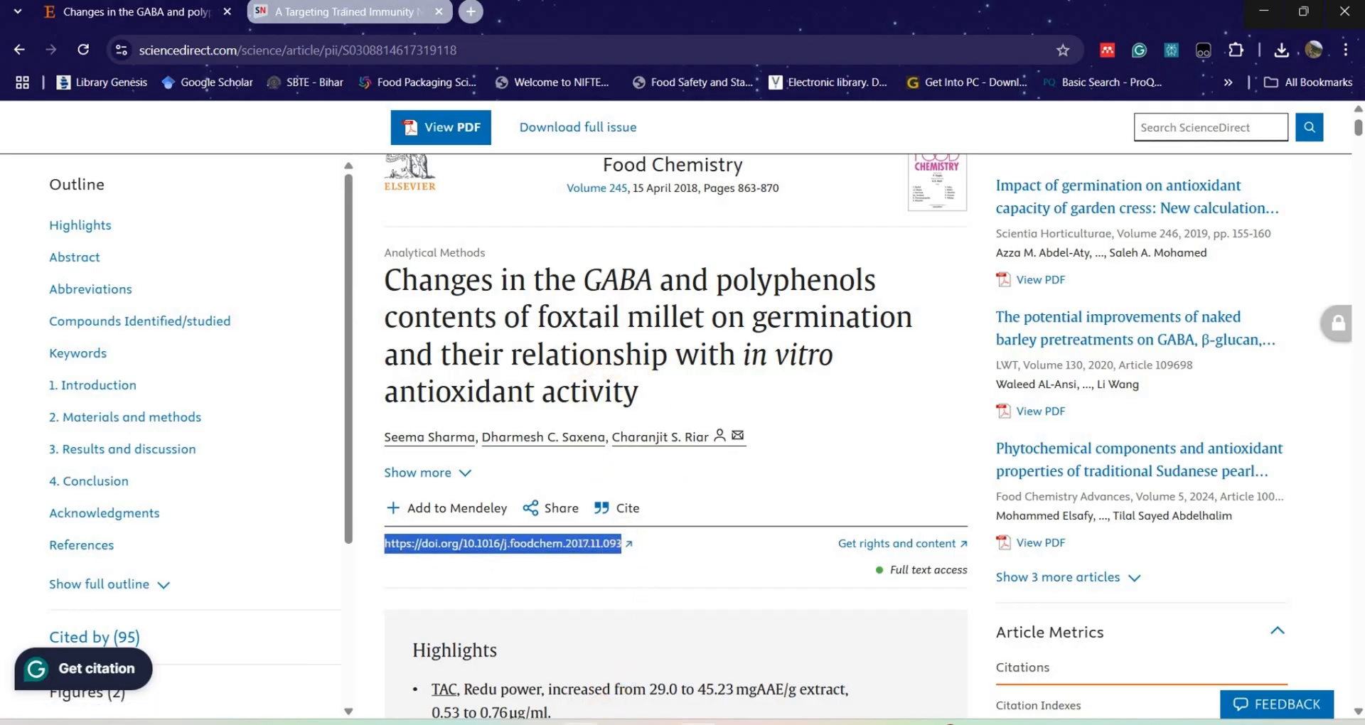
left_click(583, 723)
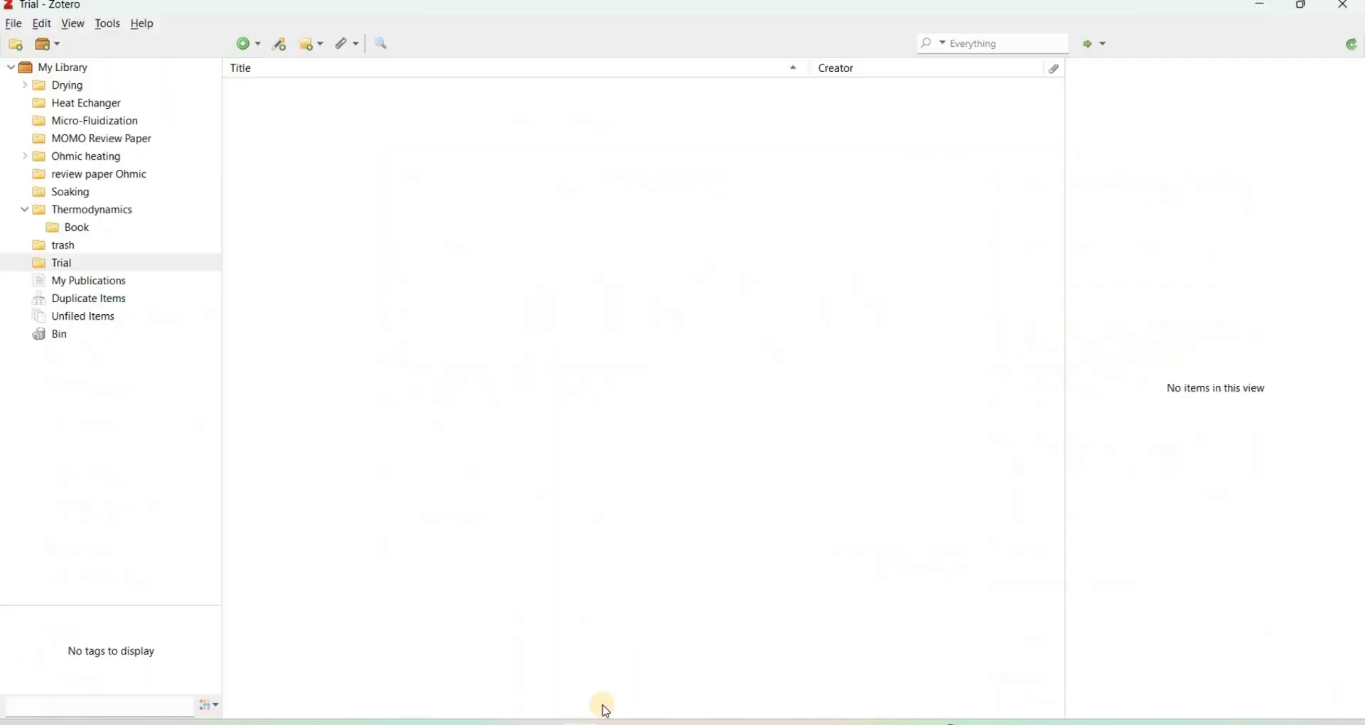
left_click(283, 45)
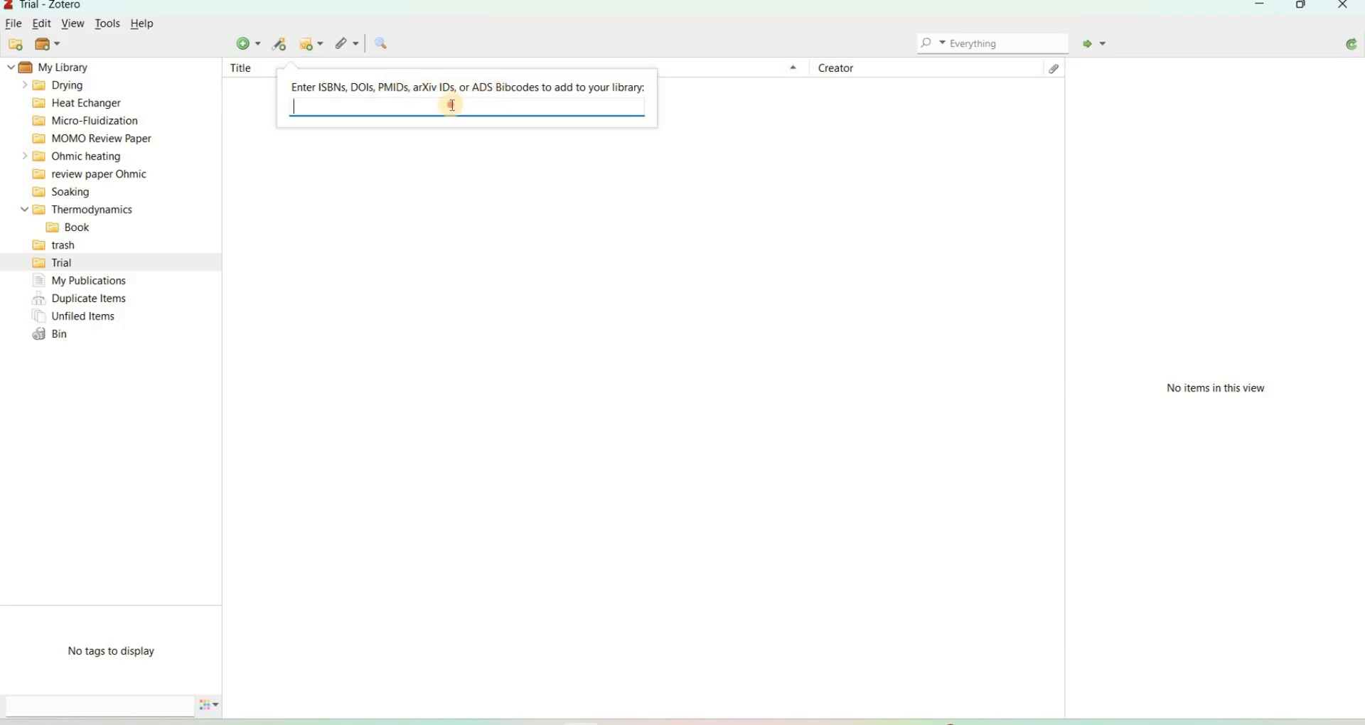
key("ctrl+v")
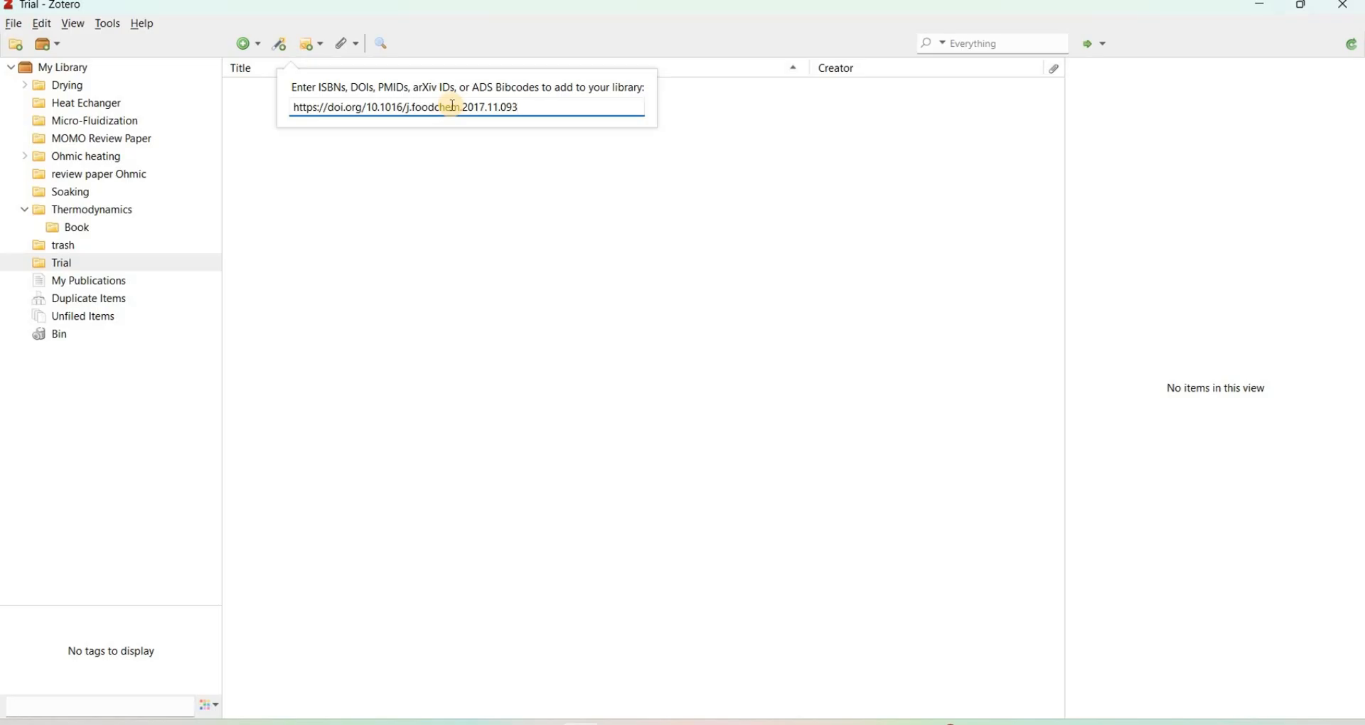
key("Return")
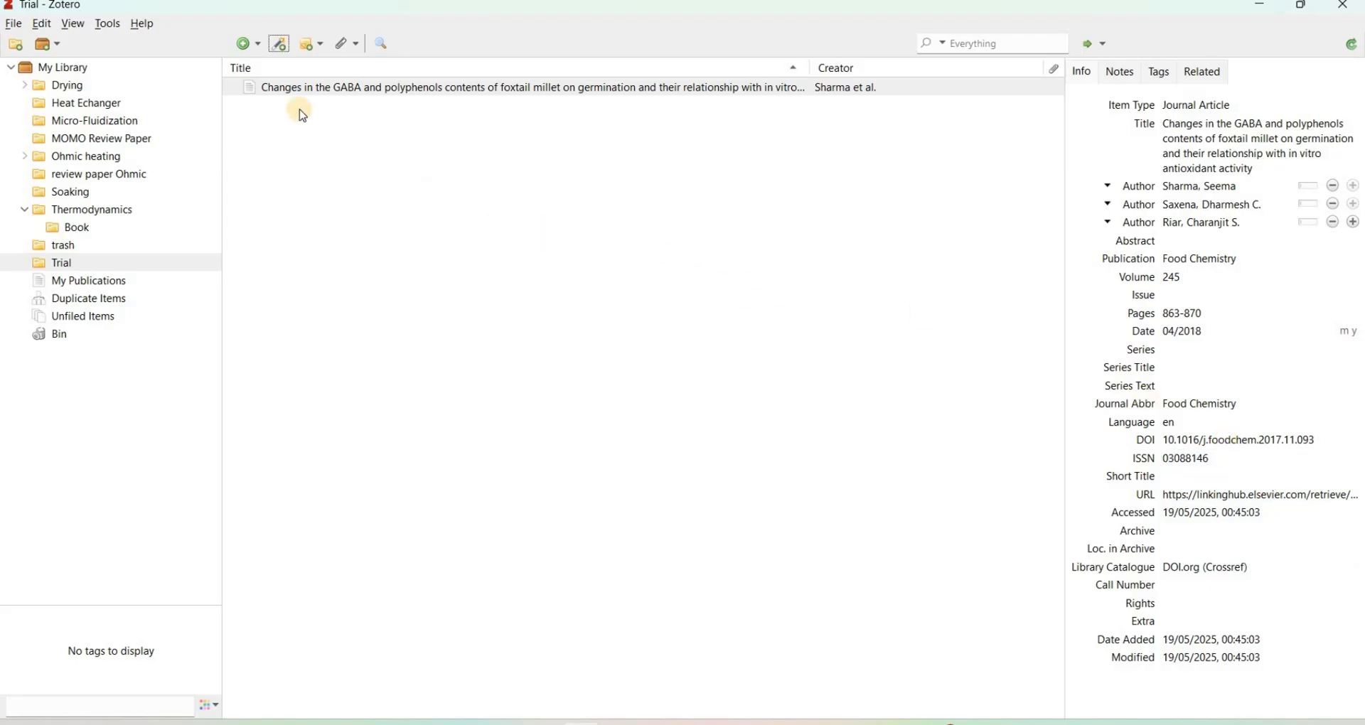
left_click(261, 44)
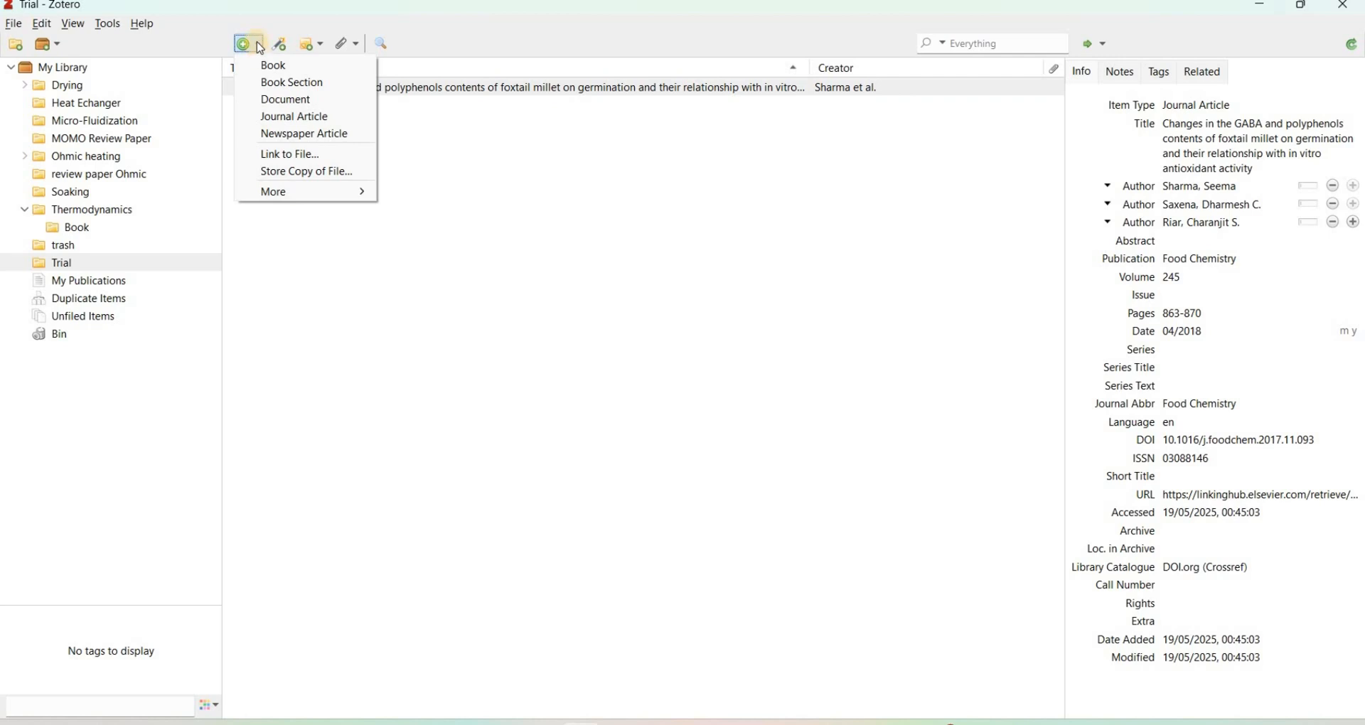
left_click(281, 154)
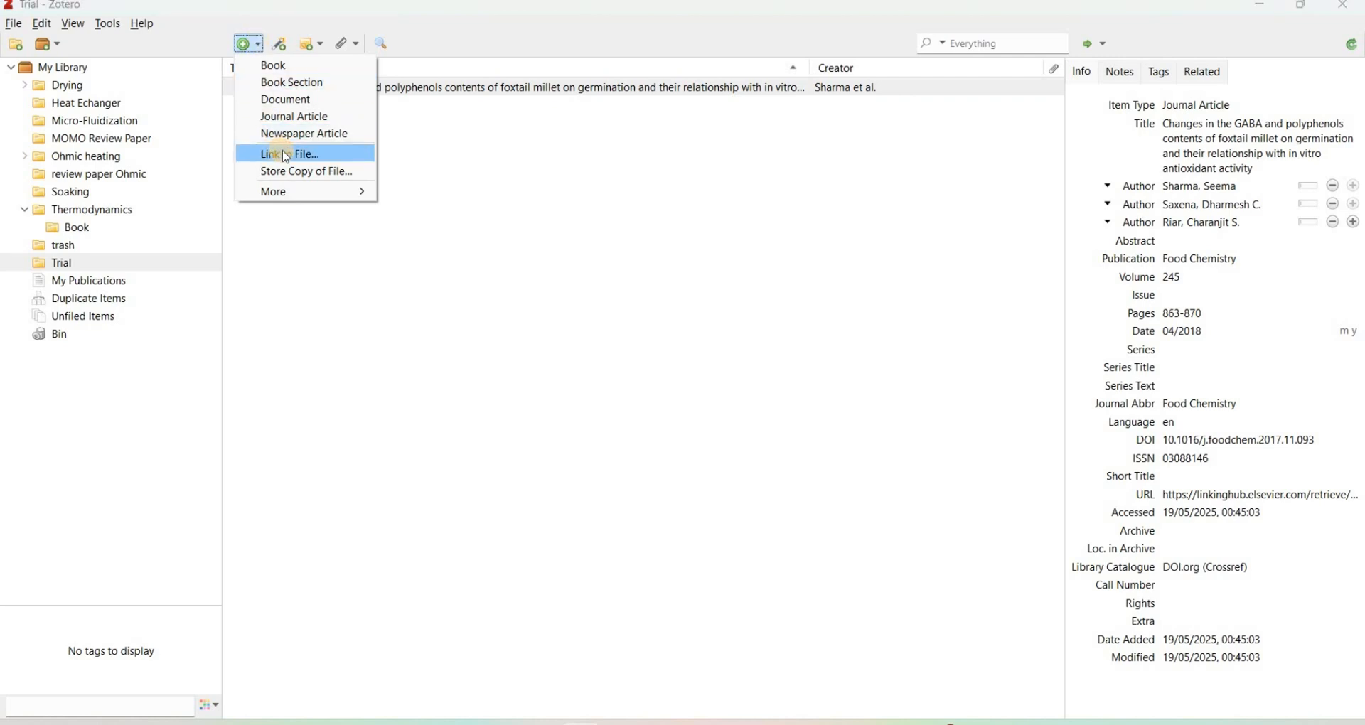
left_click(365, 153)
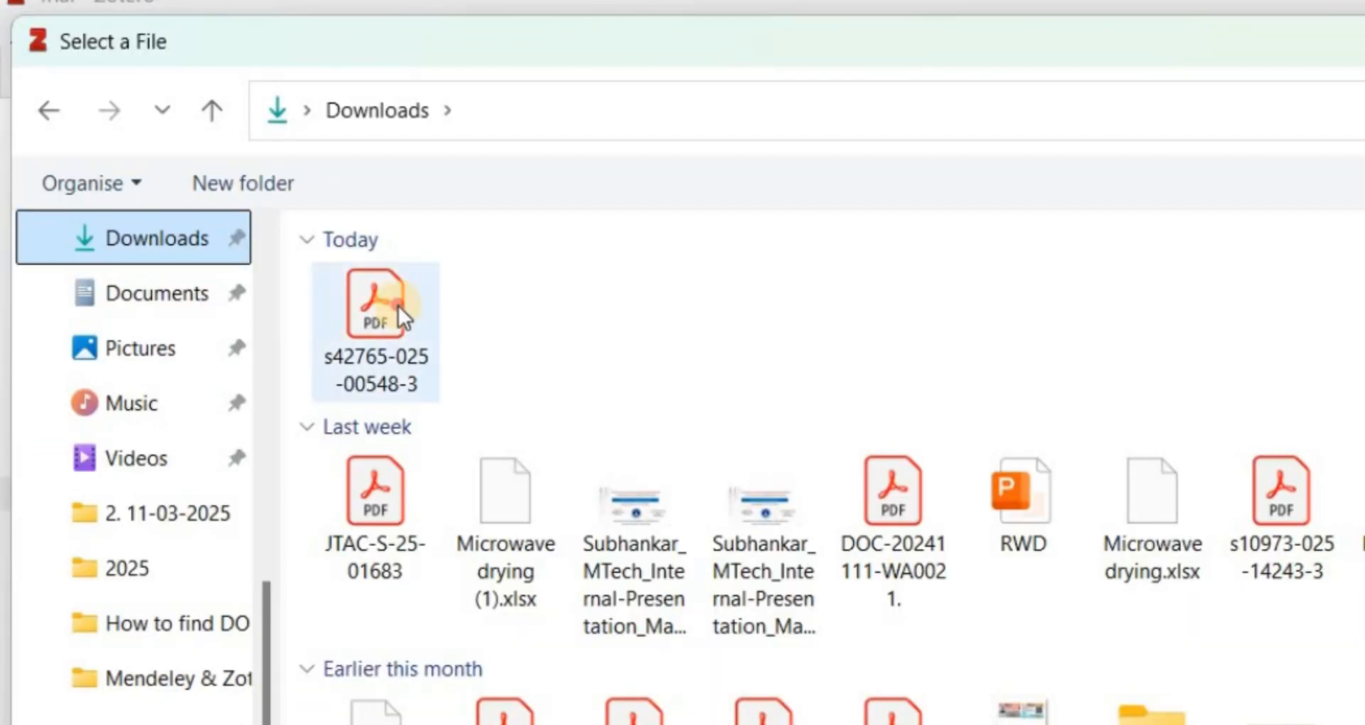
left_click(398, 306)
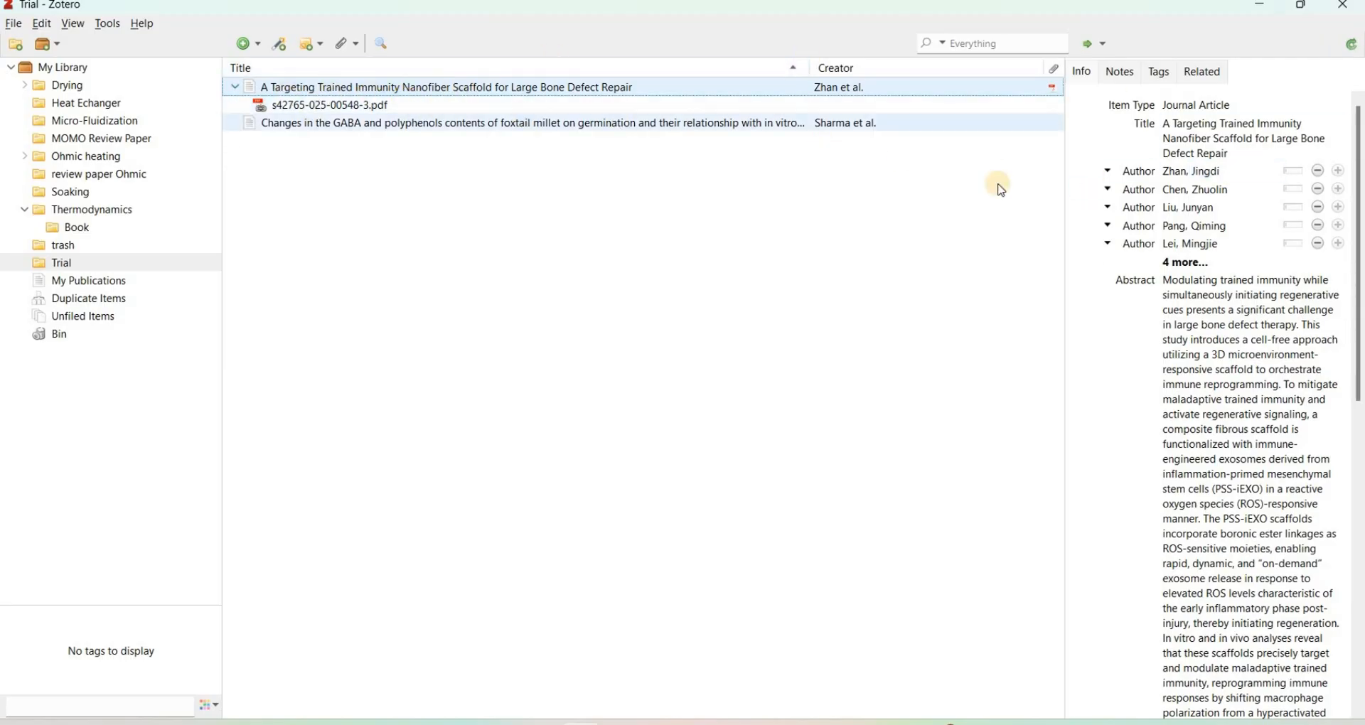
scroll(1235, 603, "down", 5)
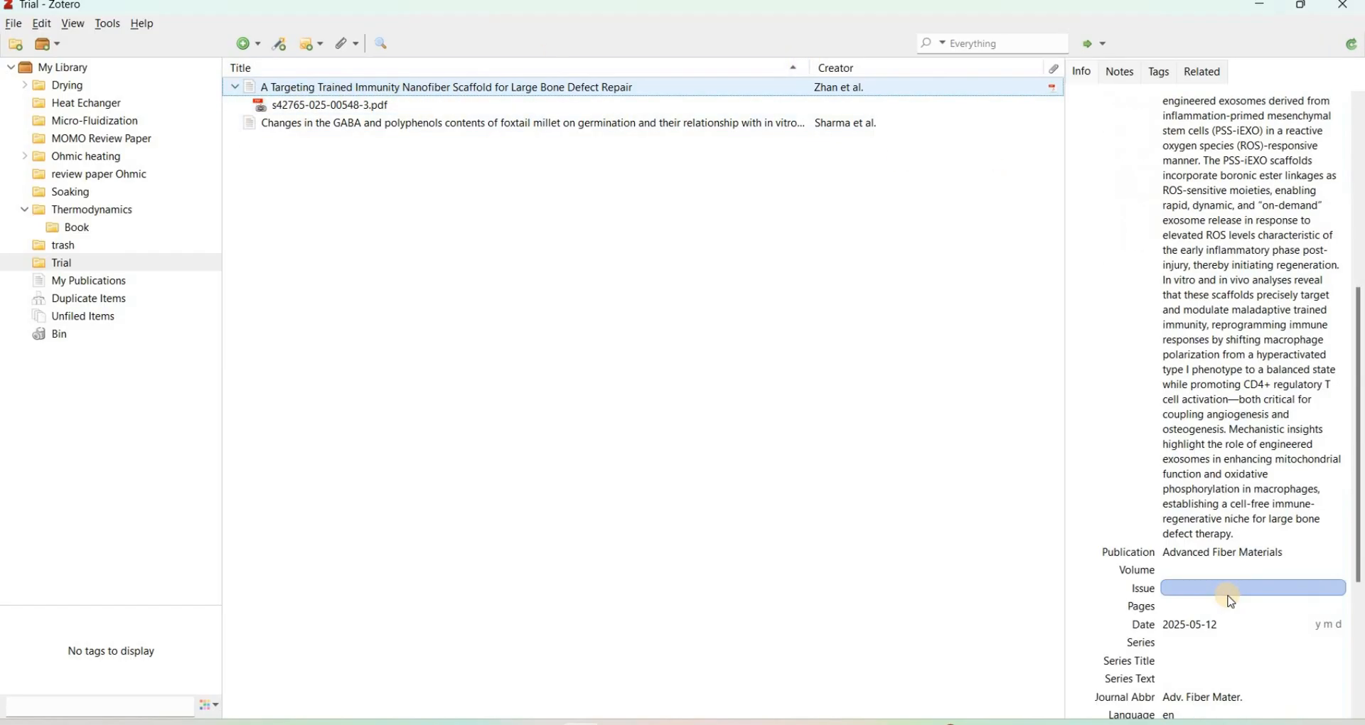
scroll(1241, 626, "down", 3)
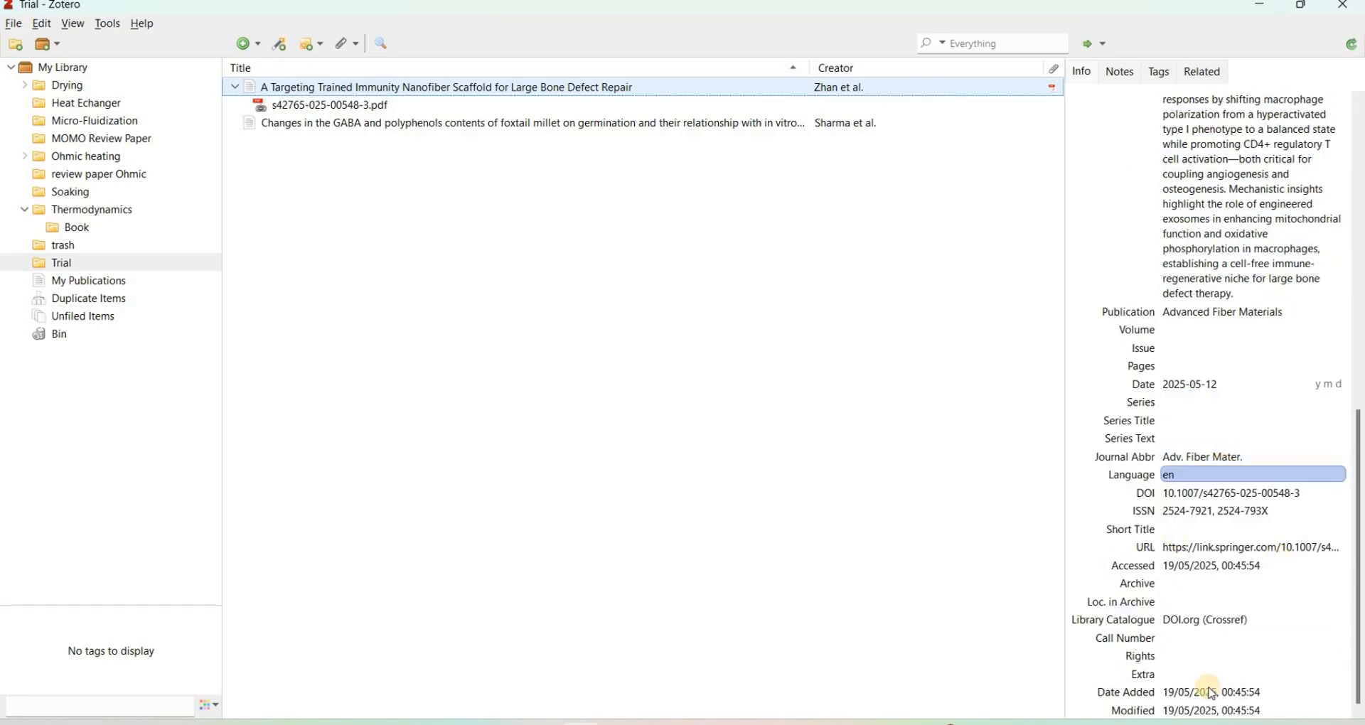
scroll(1183, 201, "up", 2)
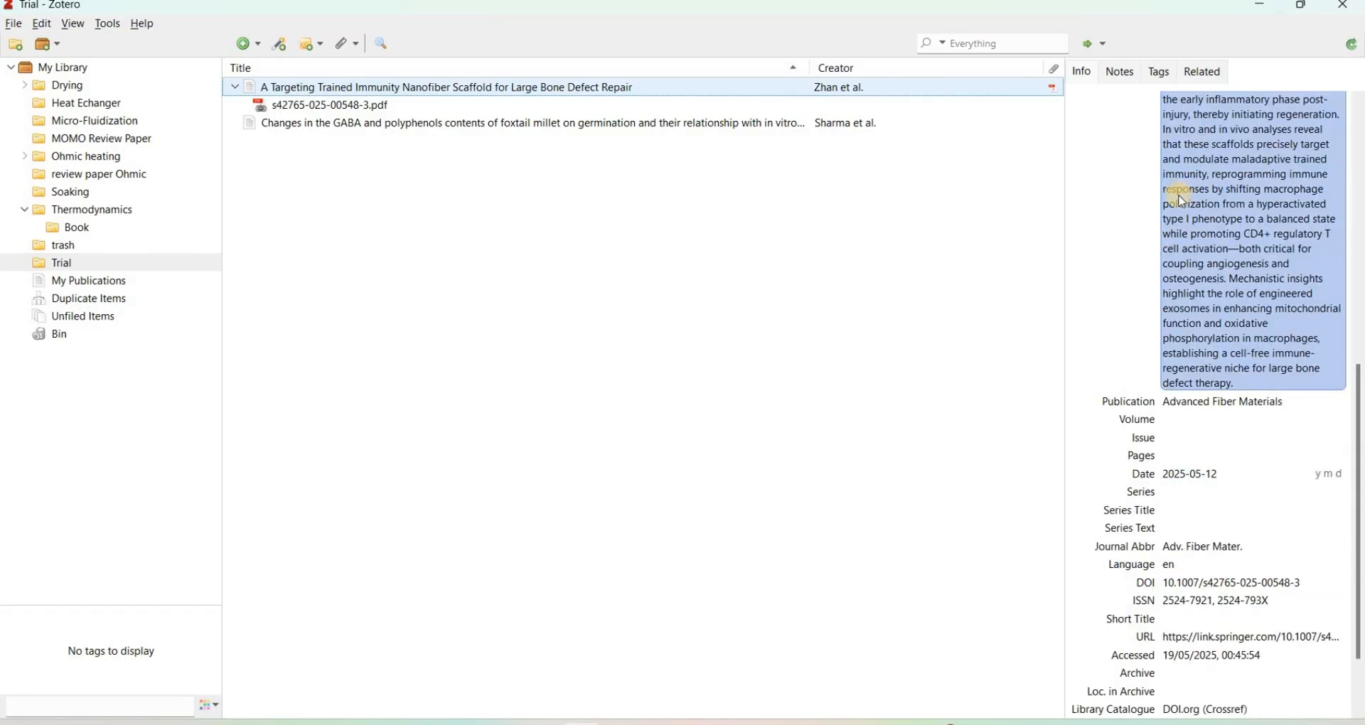
scroll(1265, 563, "up", 4)
scroll(1219, 543, "down", 4)
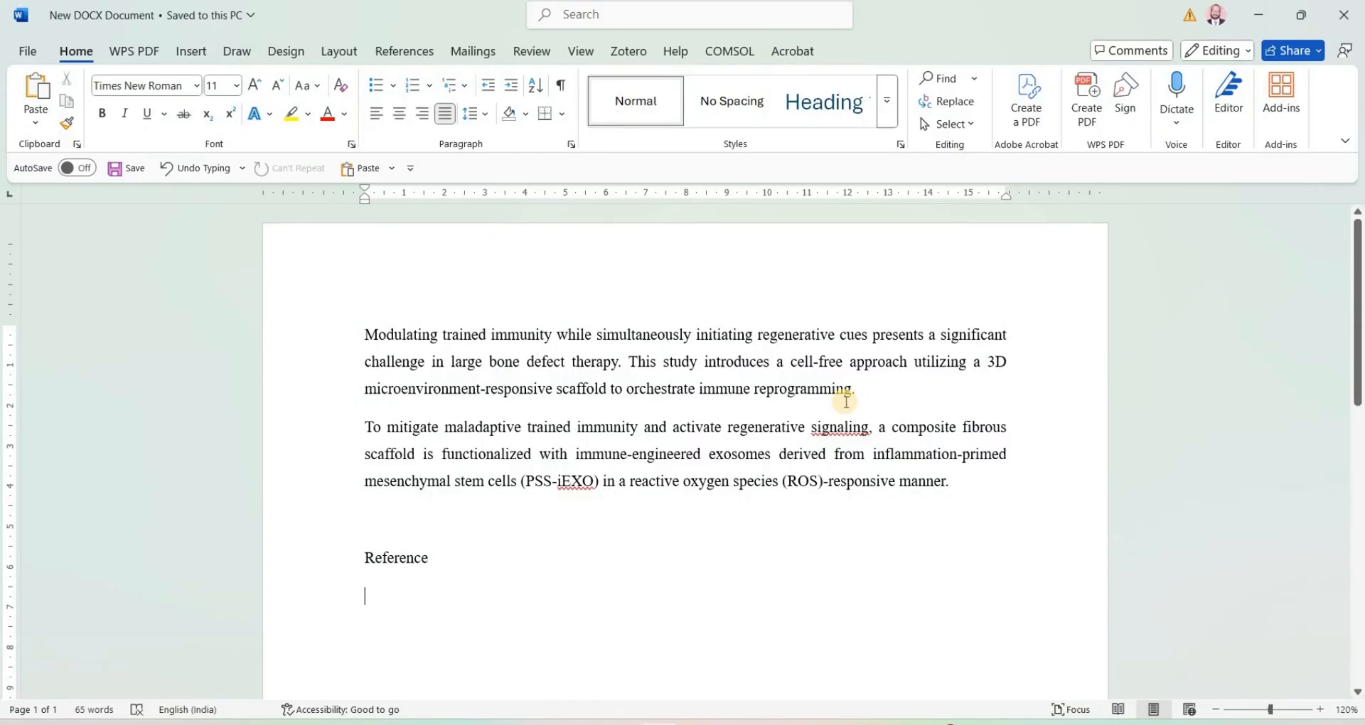
Step: In the Word document, start a Zotero citation before the first paragraph's final period, using American Psychological Association (APA) 7th edition style stored as fields
scroll(786, 383, "down", 1)
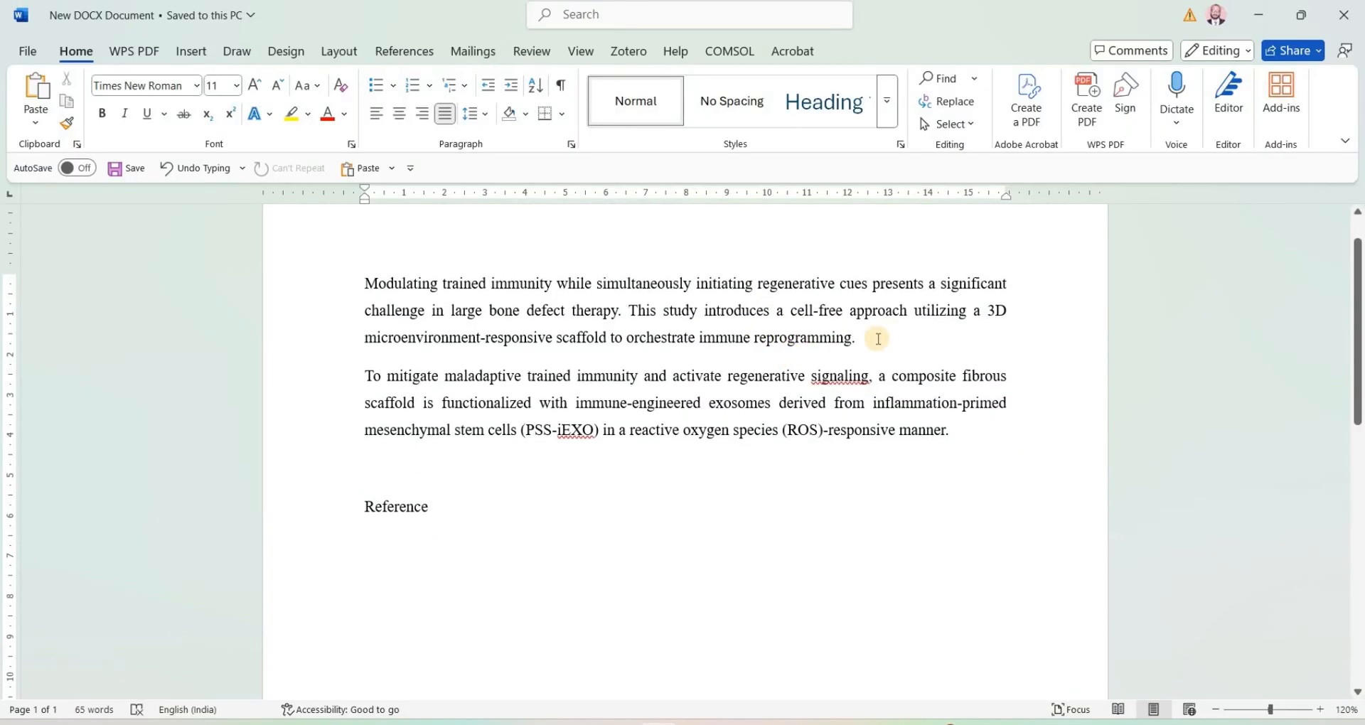
left_click(849, 340)
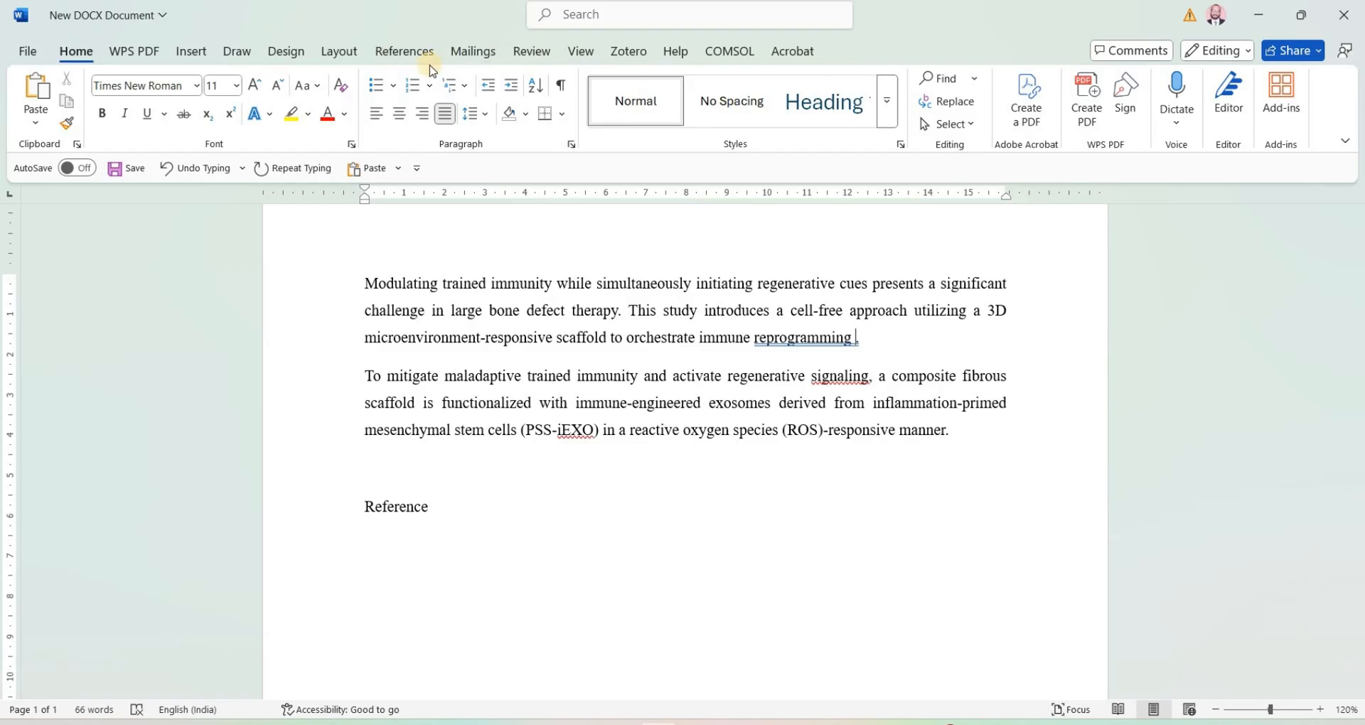
left_click(635, 52)
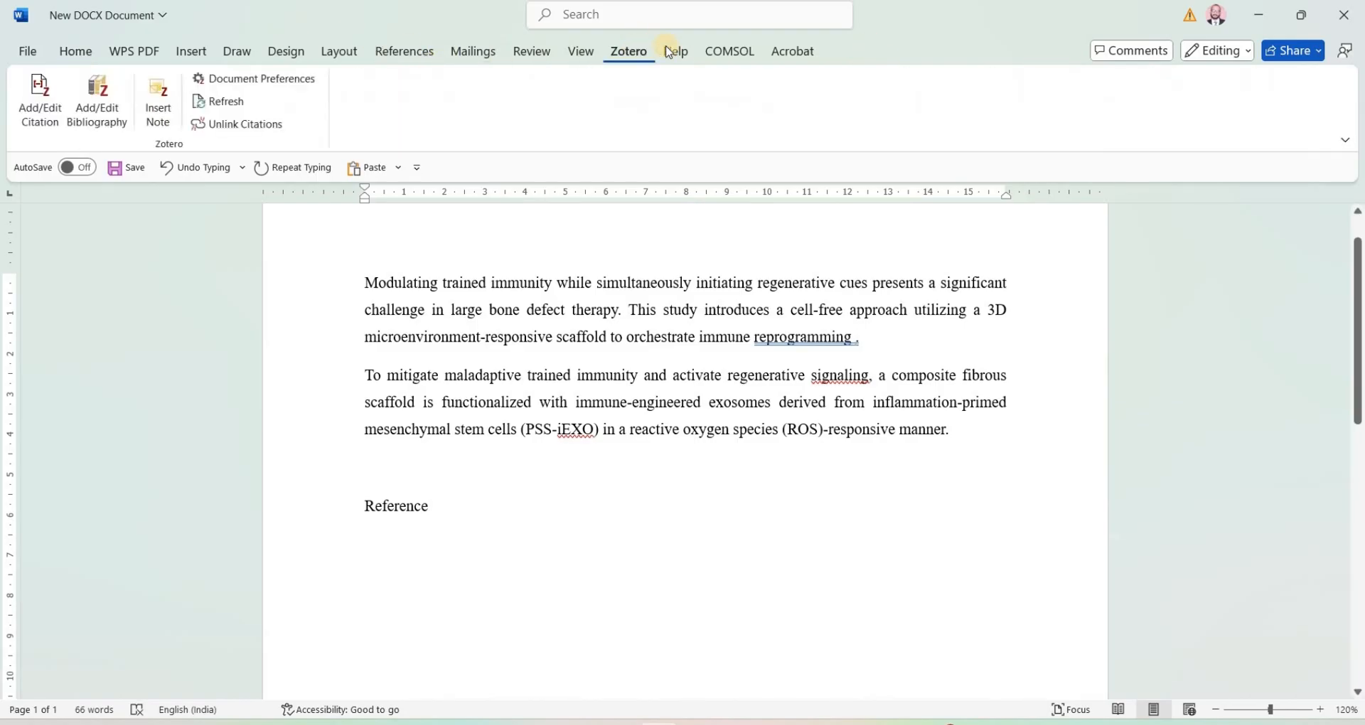
left_click(50, 103)
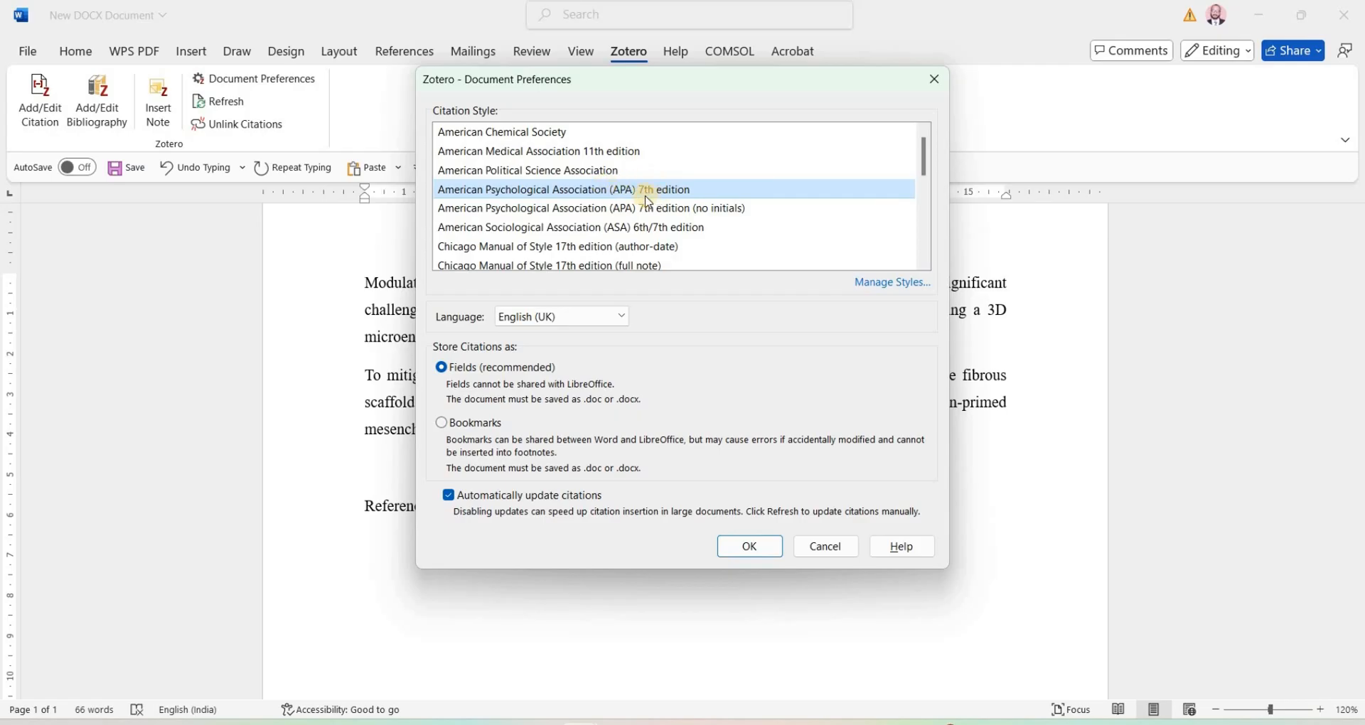
left_click(753, 544)
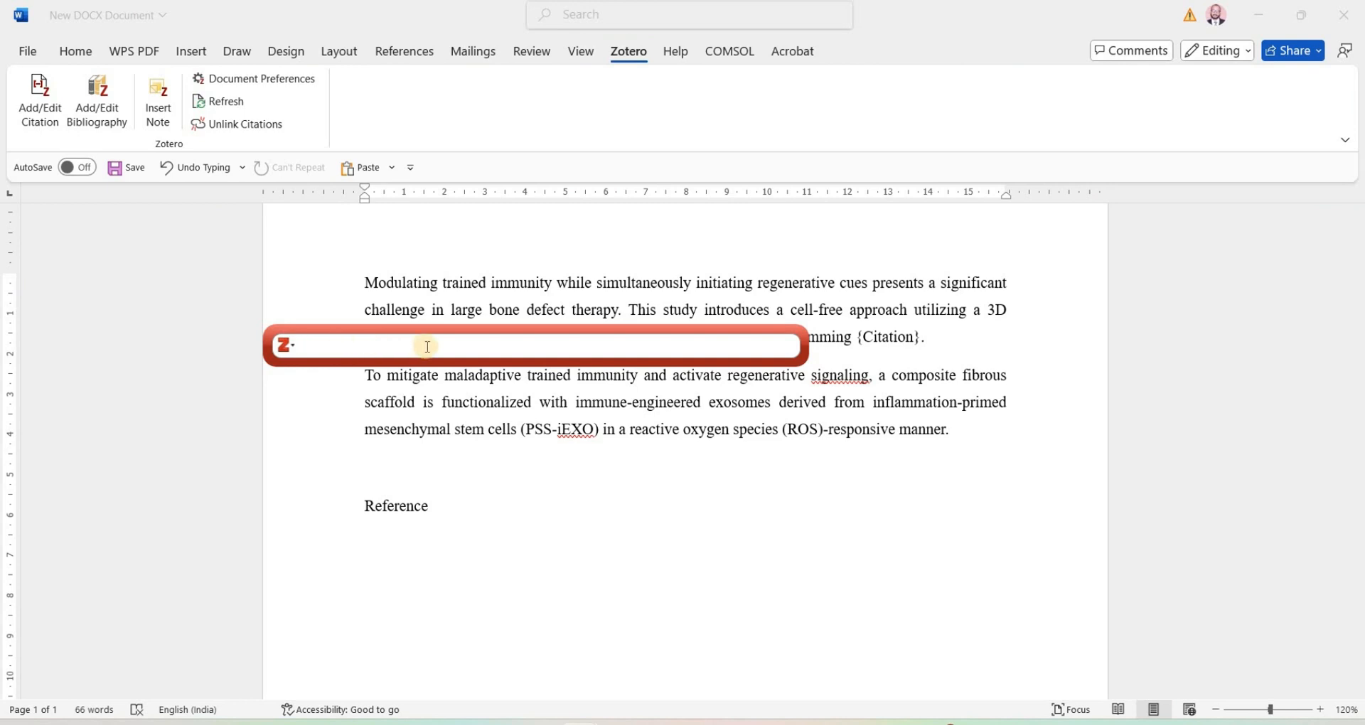
Step: Cite the foxtail millet GABA article from the Trial collection at the end of the first paragraph, using the classic citation view
left_click(296, 354)
left_click(310, 381)
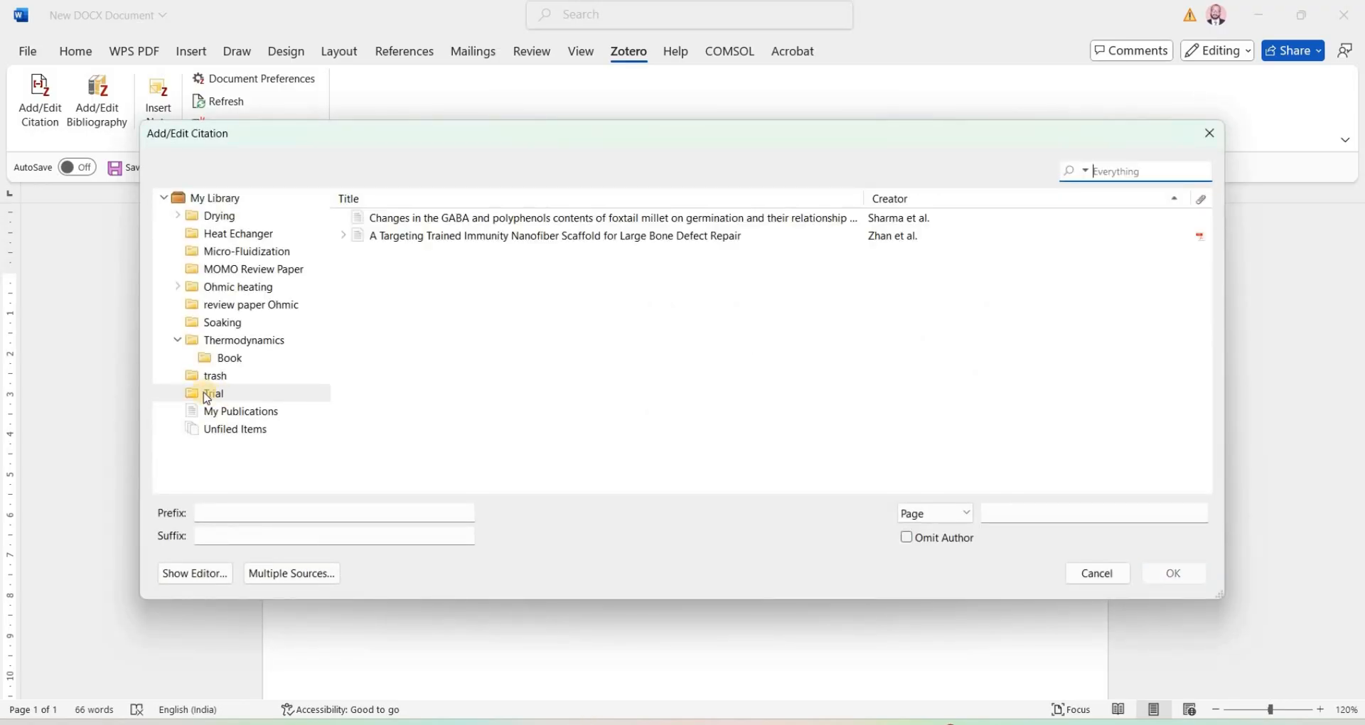
left_click(587, 221)
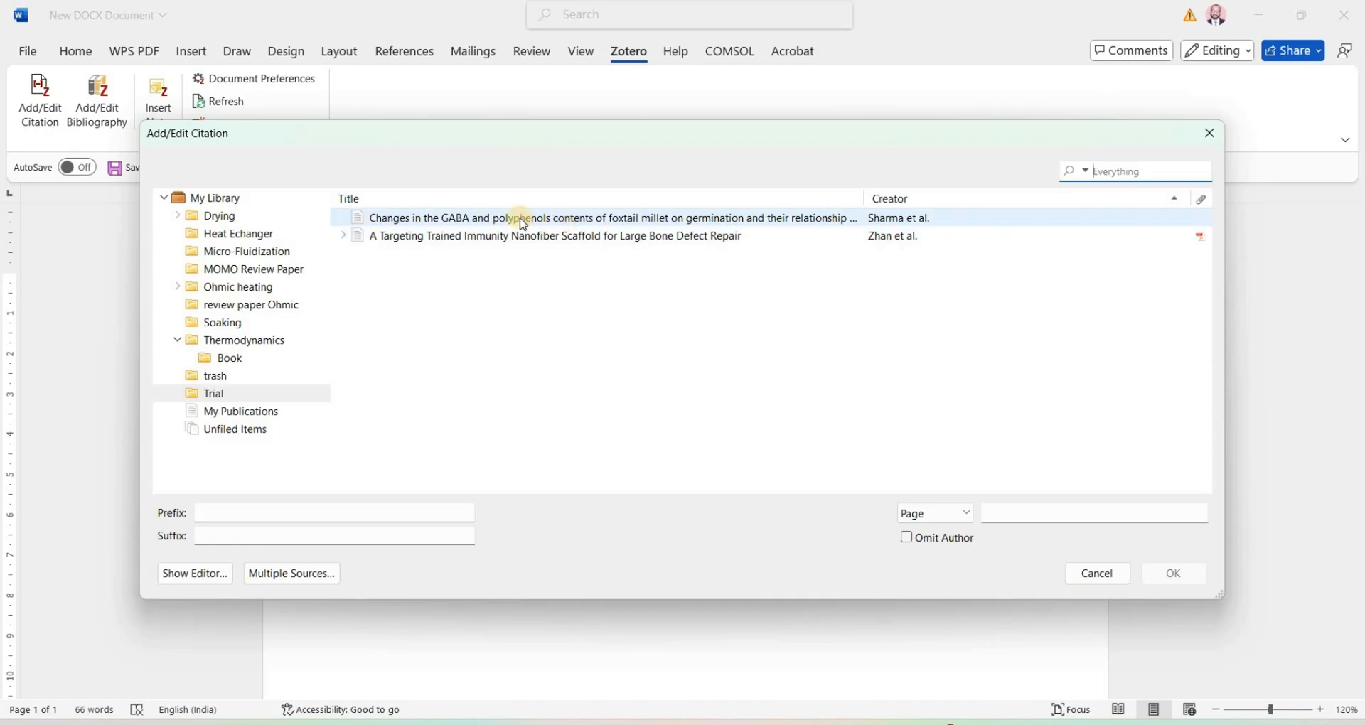
left_click(533, 230)
left_click(580, 219)
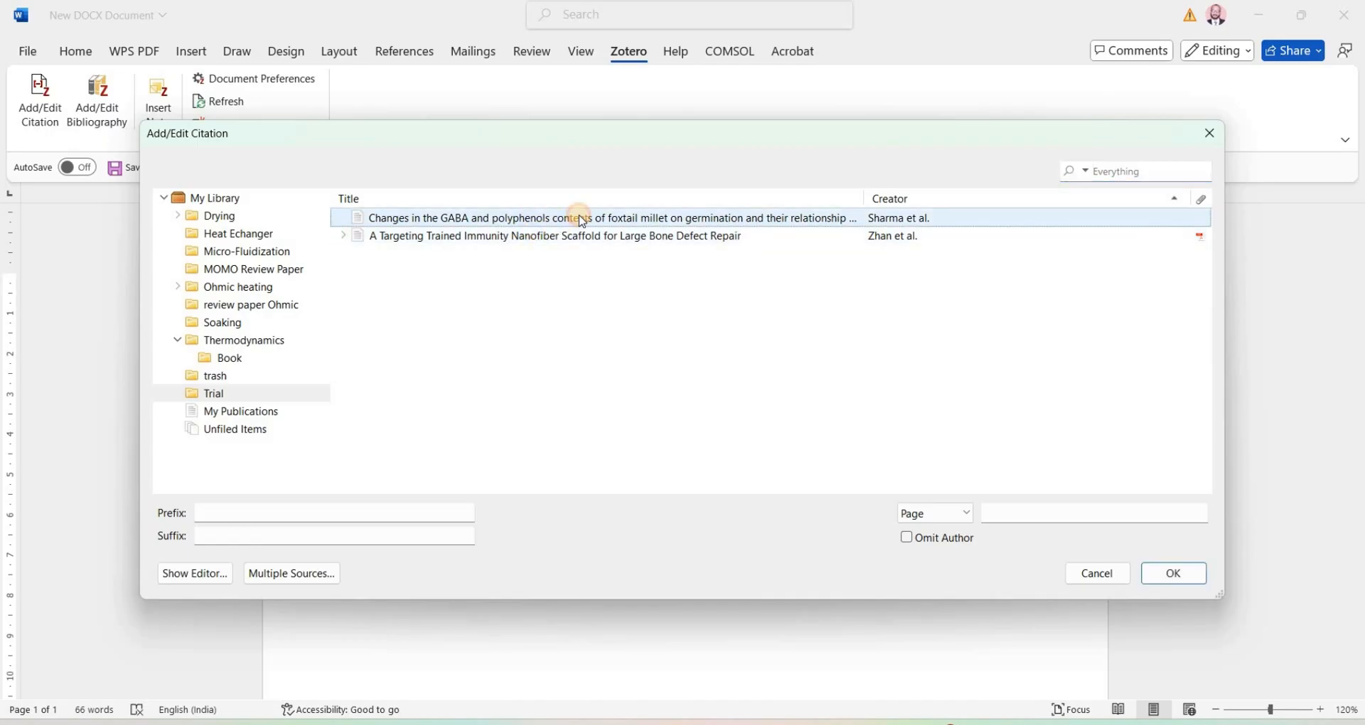
left_click(1175, 575)
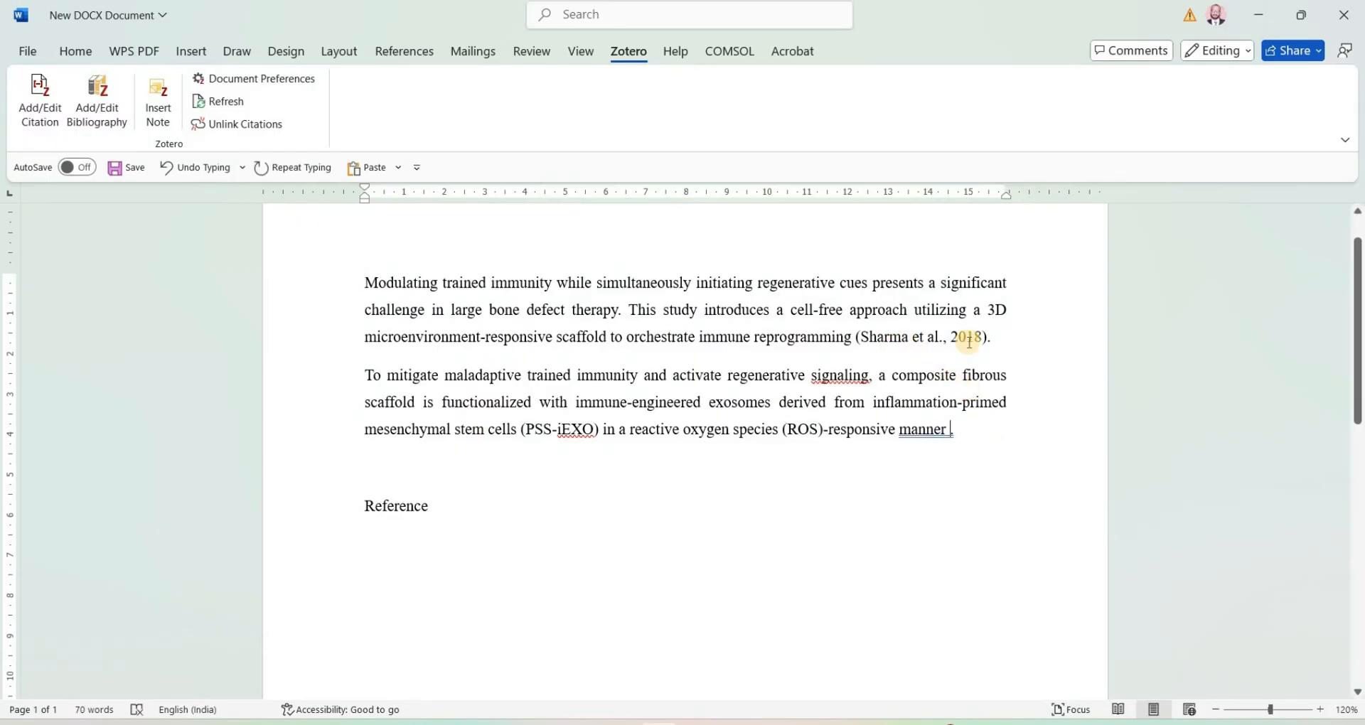
Step: Insert a multiple-source citation before the second paragraph's final period, combining the foxtail millet GABA article and the nanofiber scaffold article
double_click(956, 435)
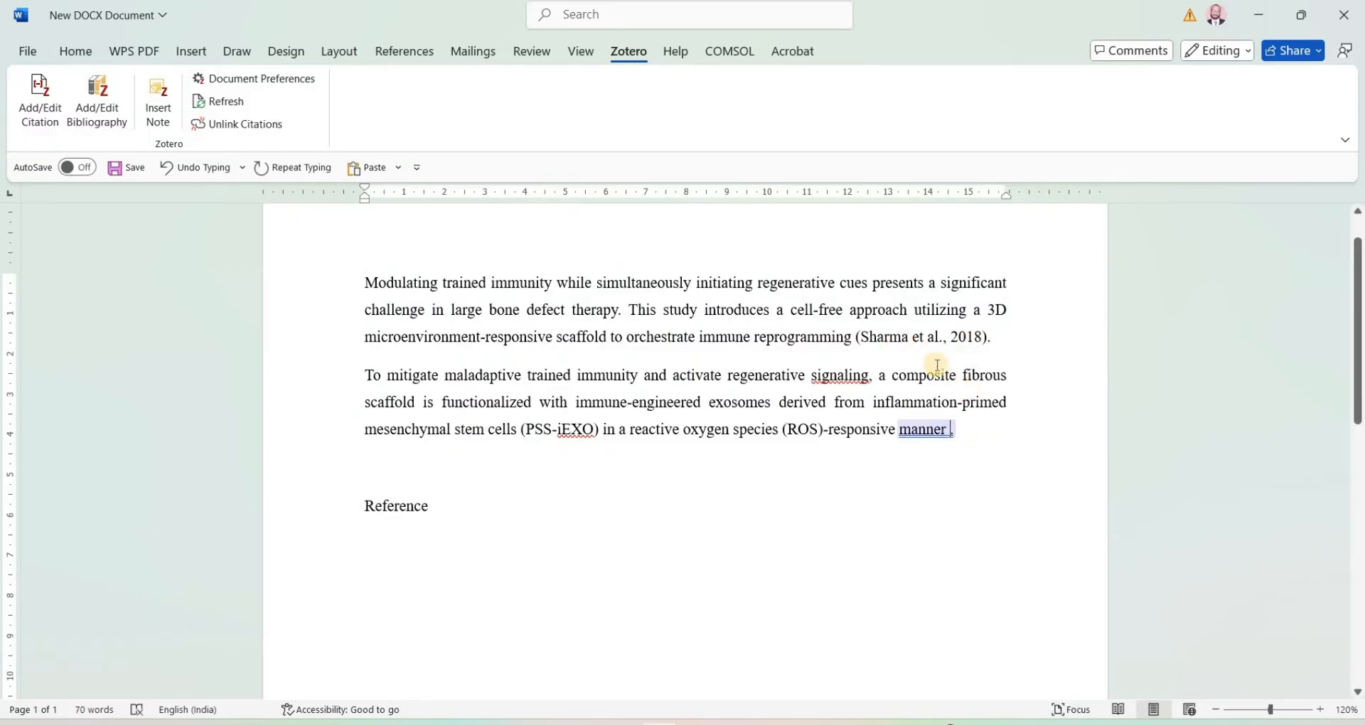
left_click(43, 111)
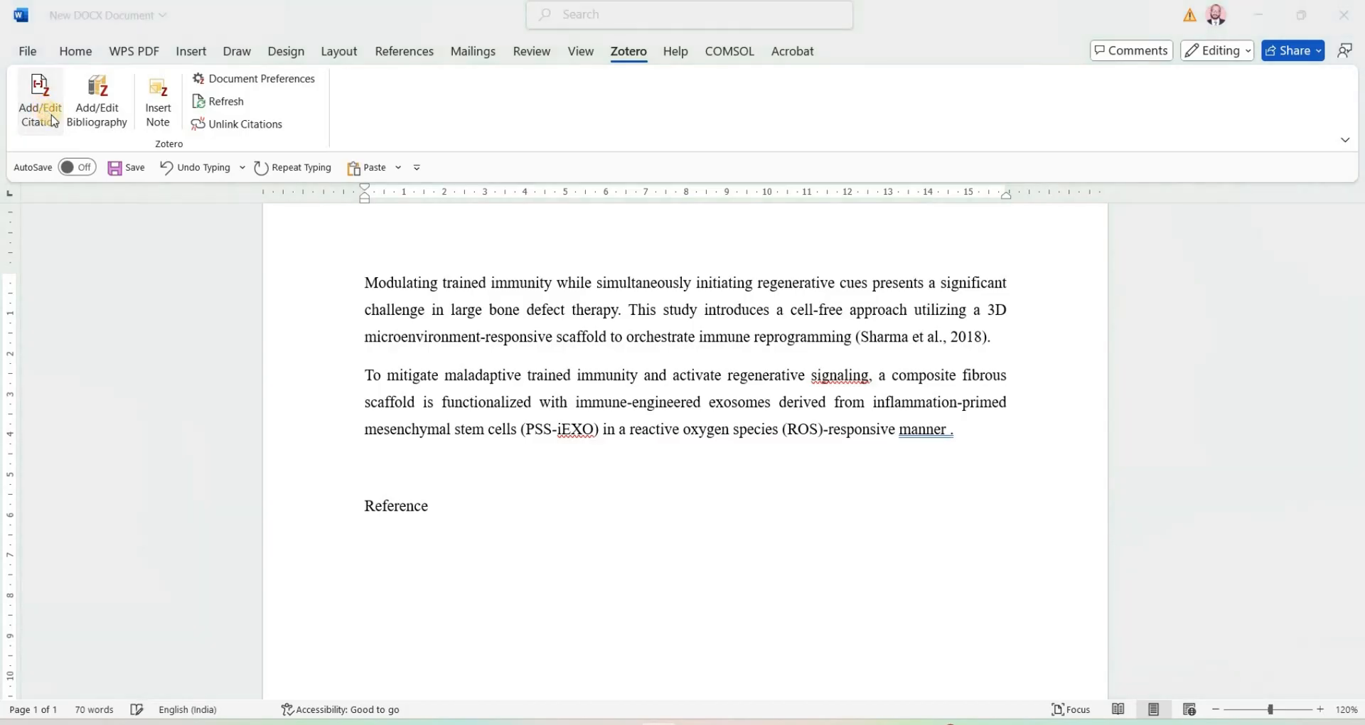
left_click(317, 348)
left_click(307, 385)
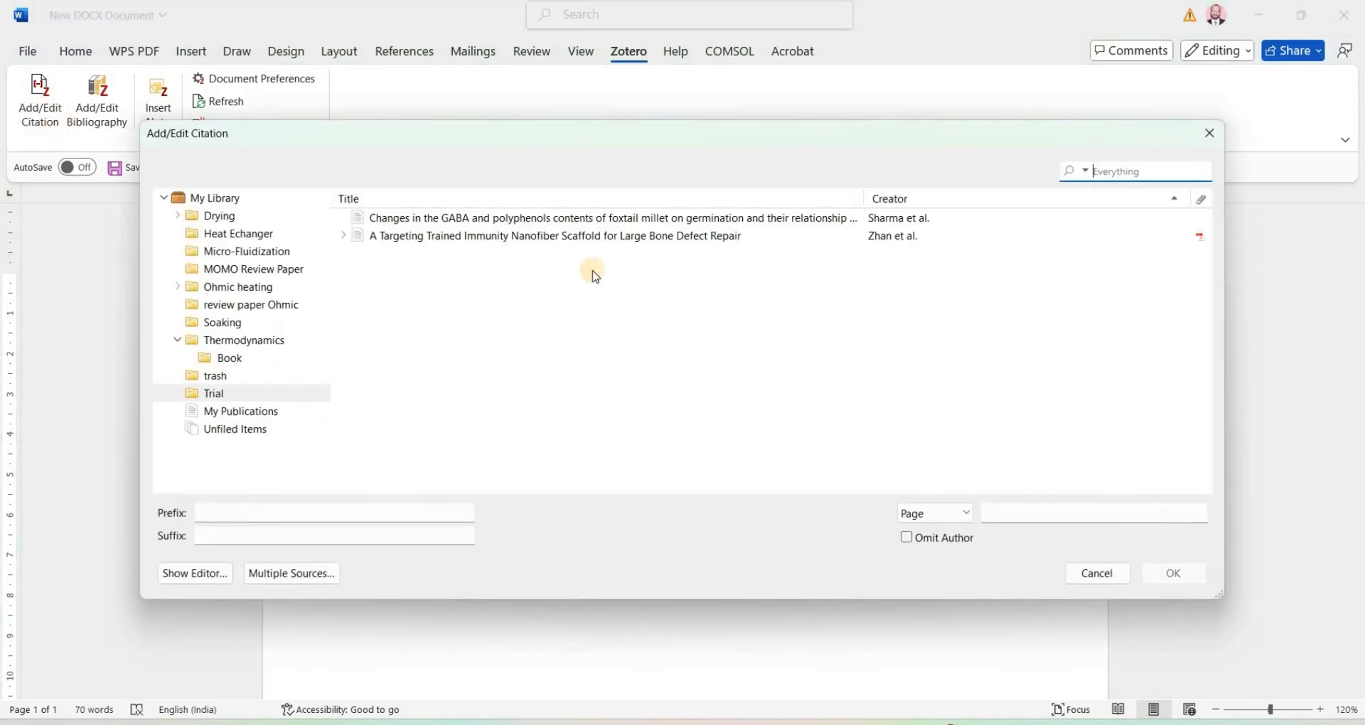
left_click(277, 575)
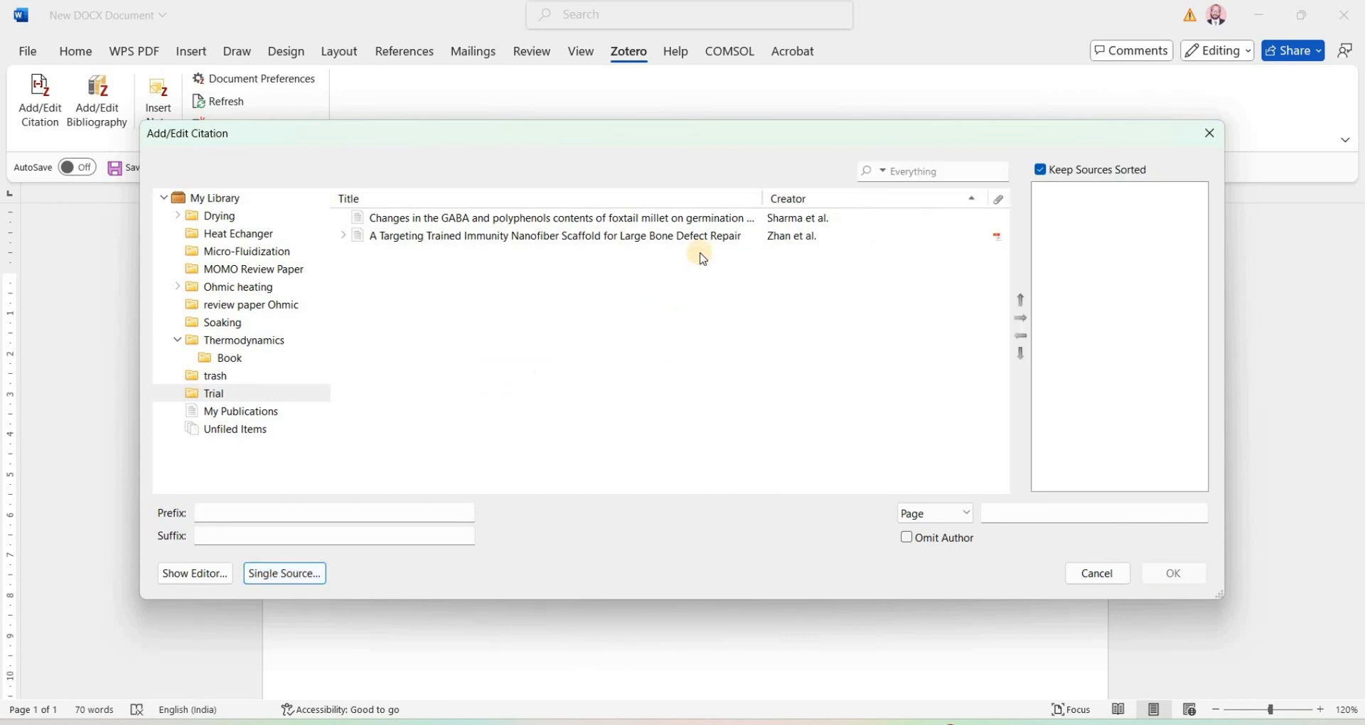
left_click(686, 219)
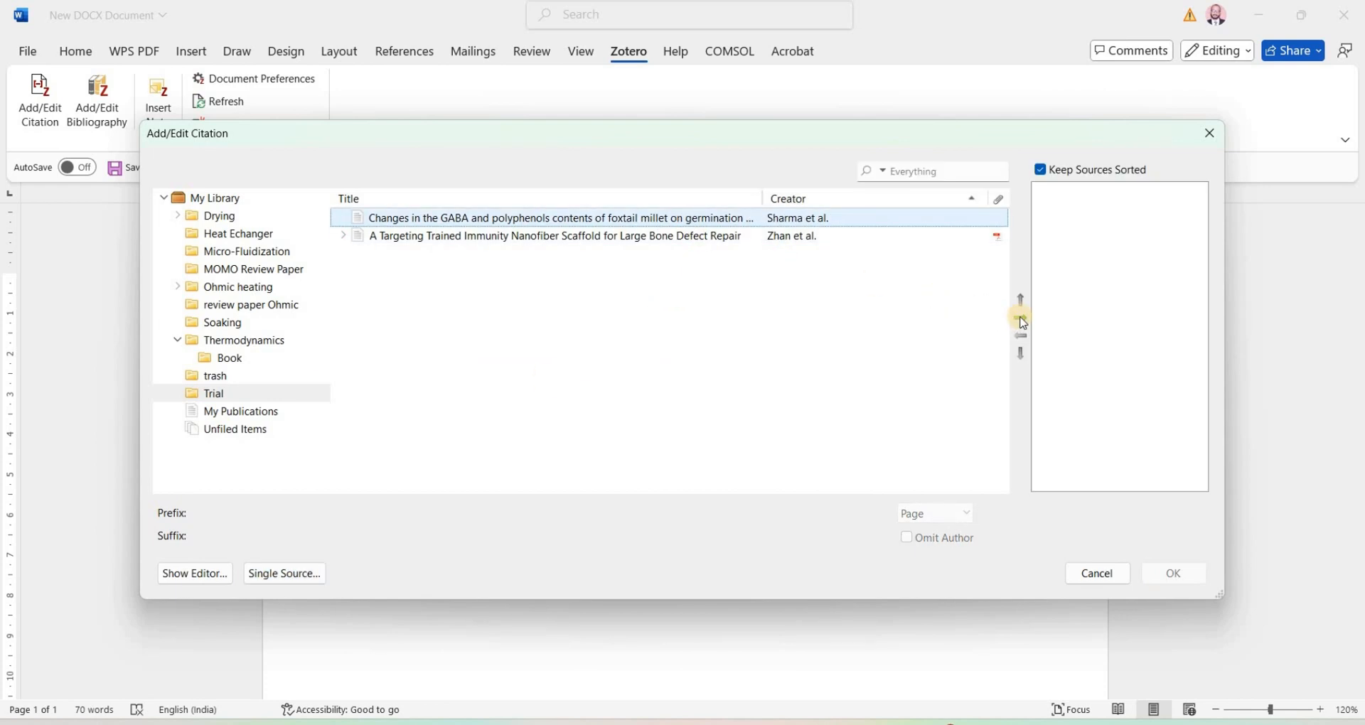
left_click(1022, 319)
left_click(816, 237)
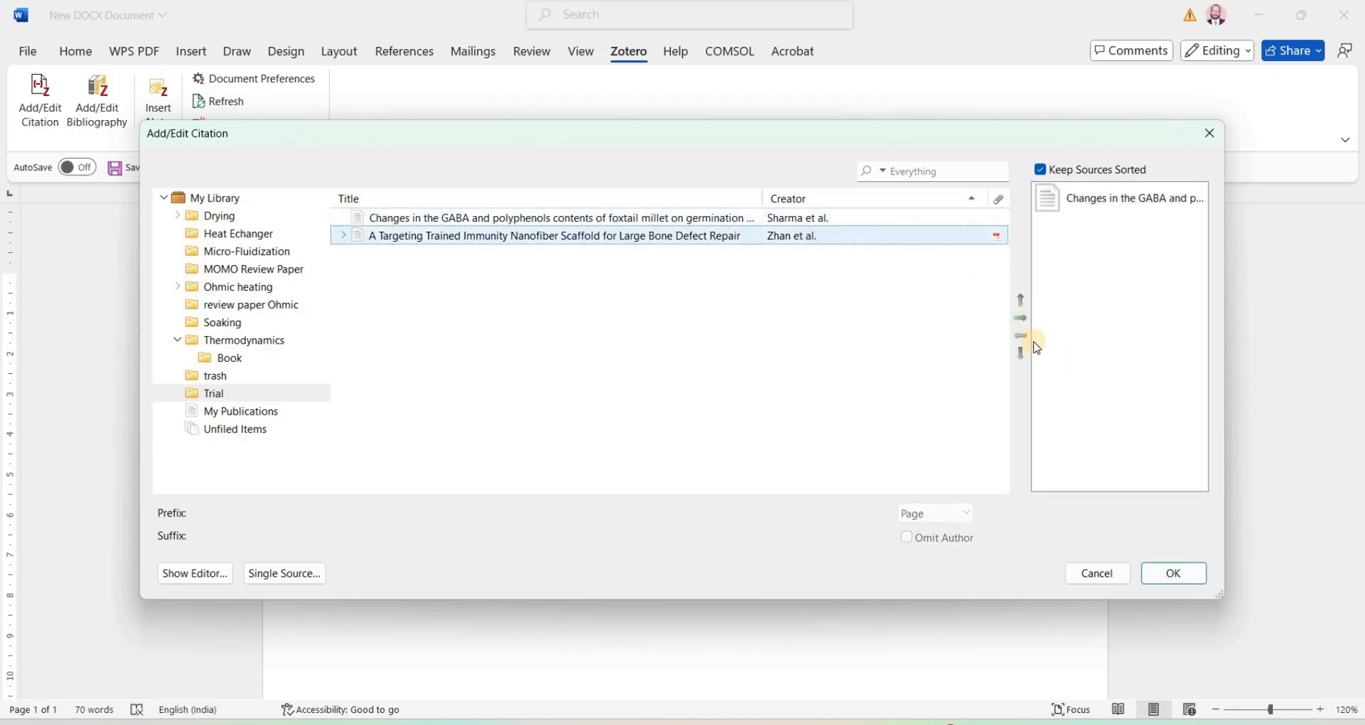
left_click(1022, 318)
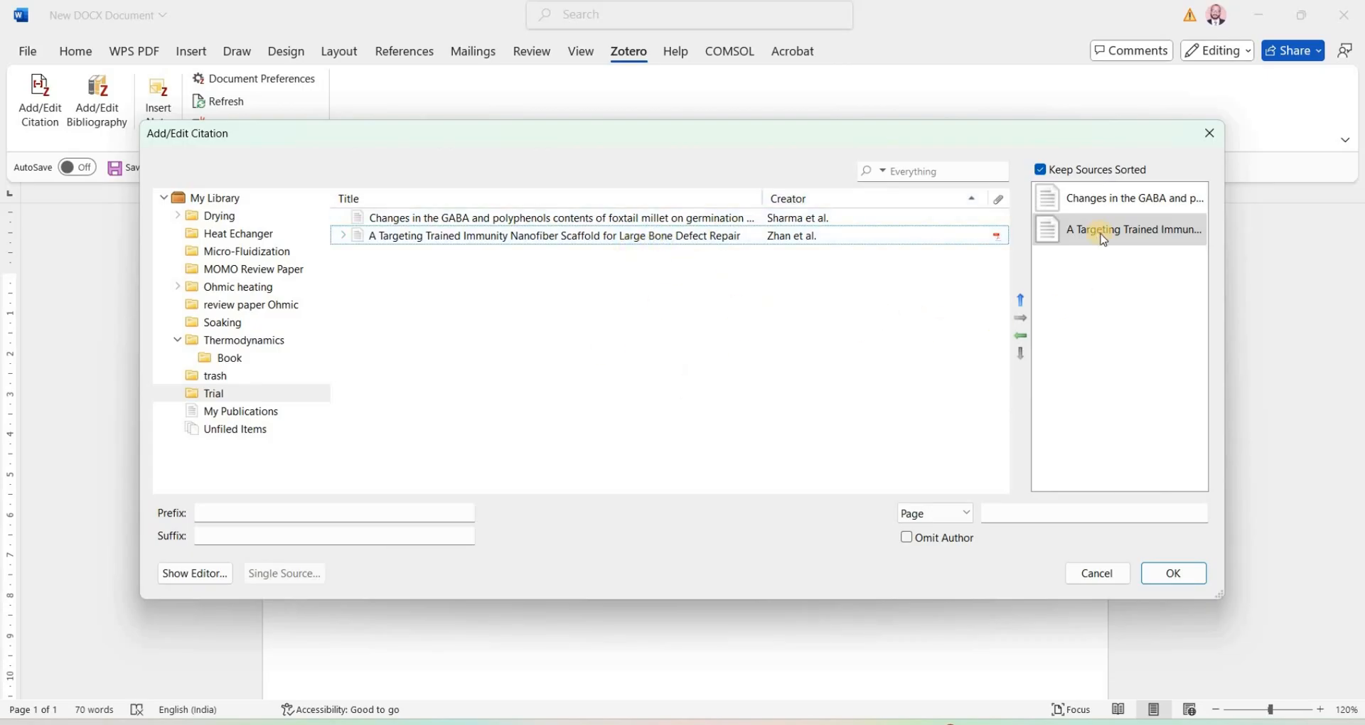
left_click(1189, 571)
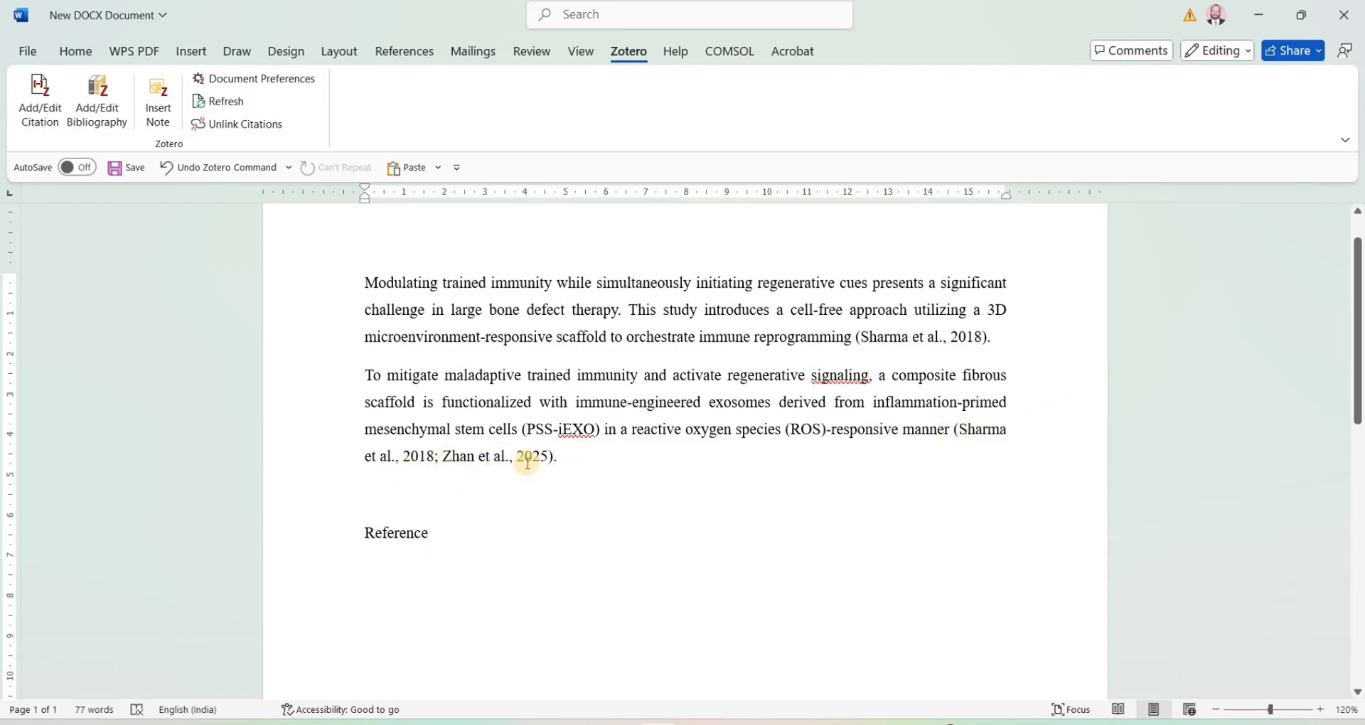
Step: Insert the Zotero bibliography on the blank line below the Reference heading
left_click(431, 571)
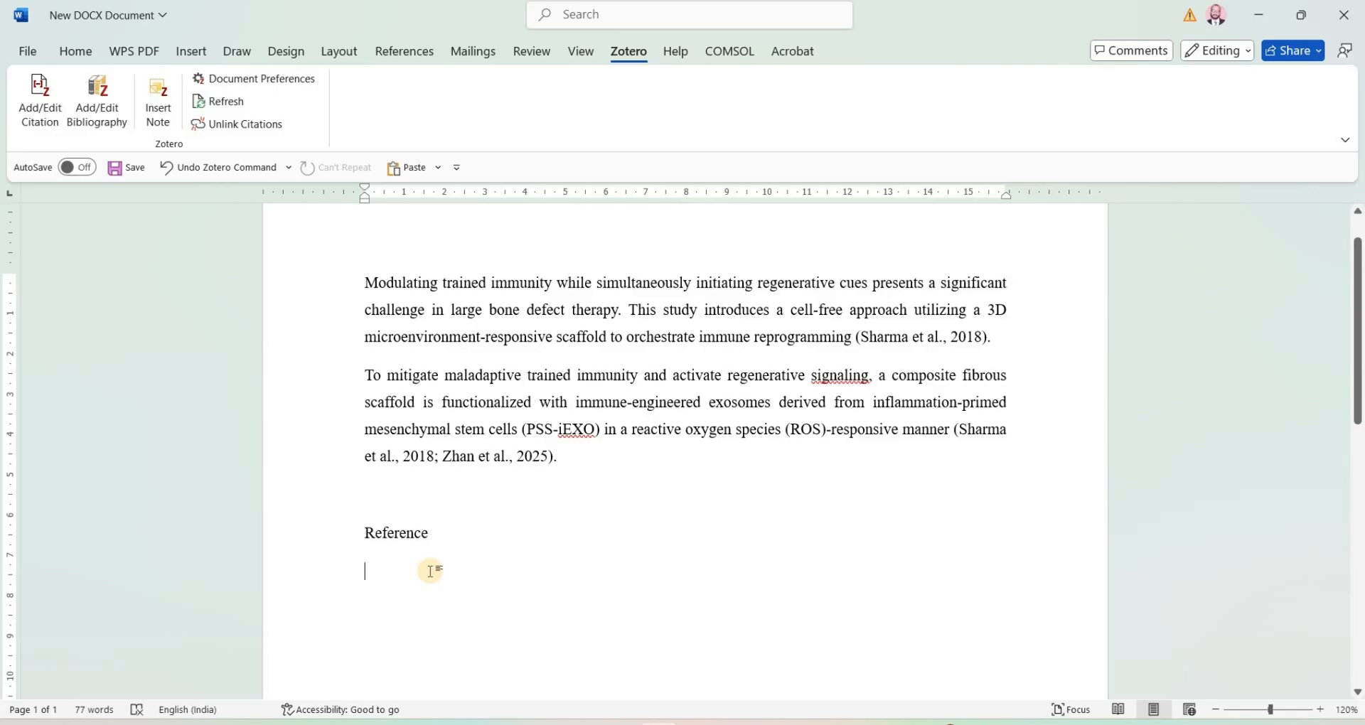
left_click(97, 100)
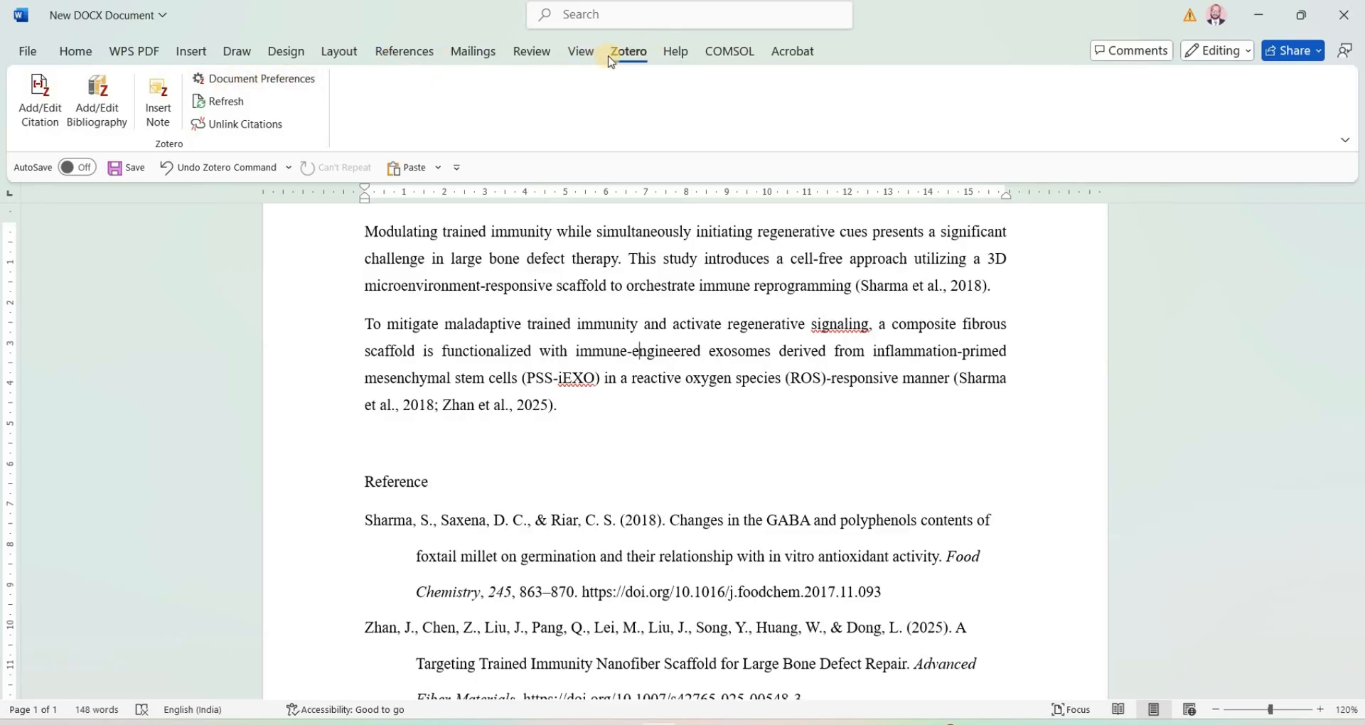
Step: Switch the document's citation style from APA to IEEE in the Zotero document preferences
left_click(295, 84)
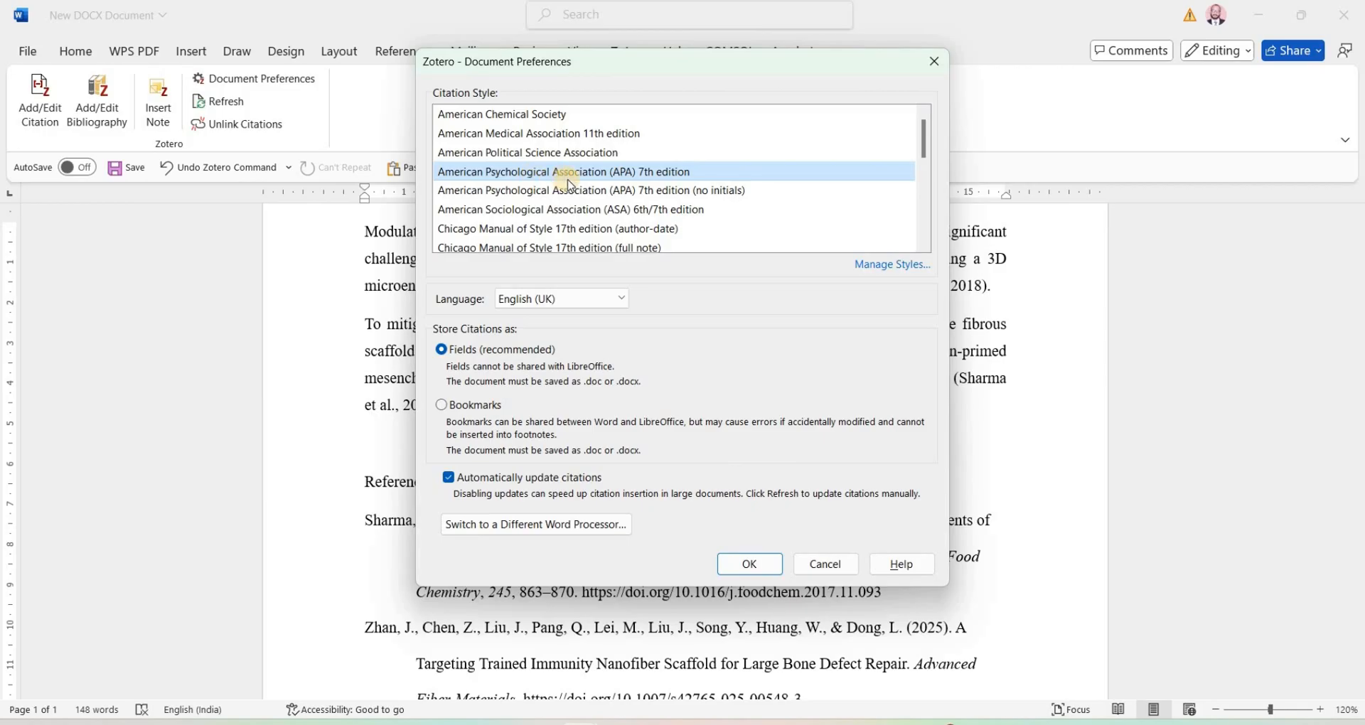
scroll(602, 211, "down", 3)
scroll(602, 212, "down", 1)
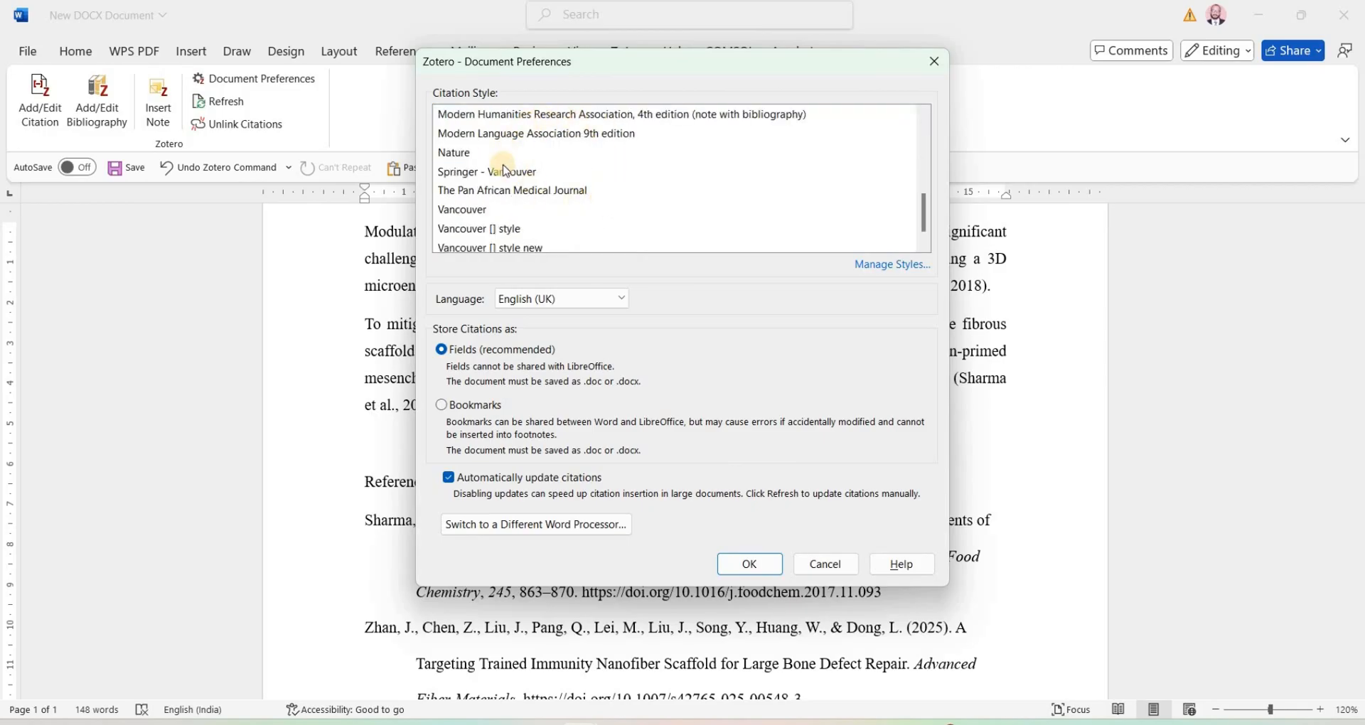
scroll(625, 224, "up", 1)
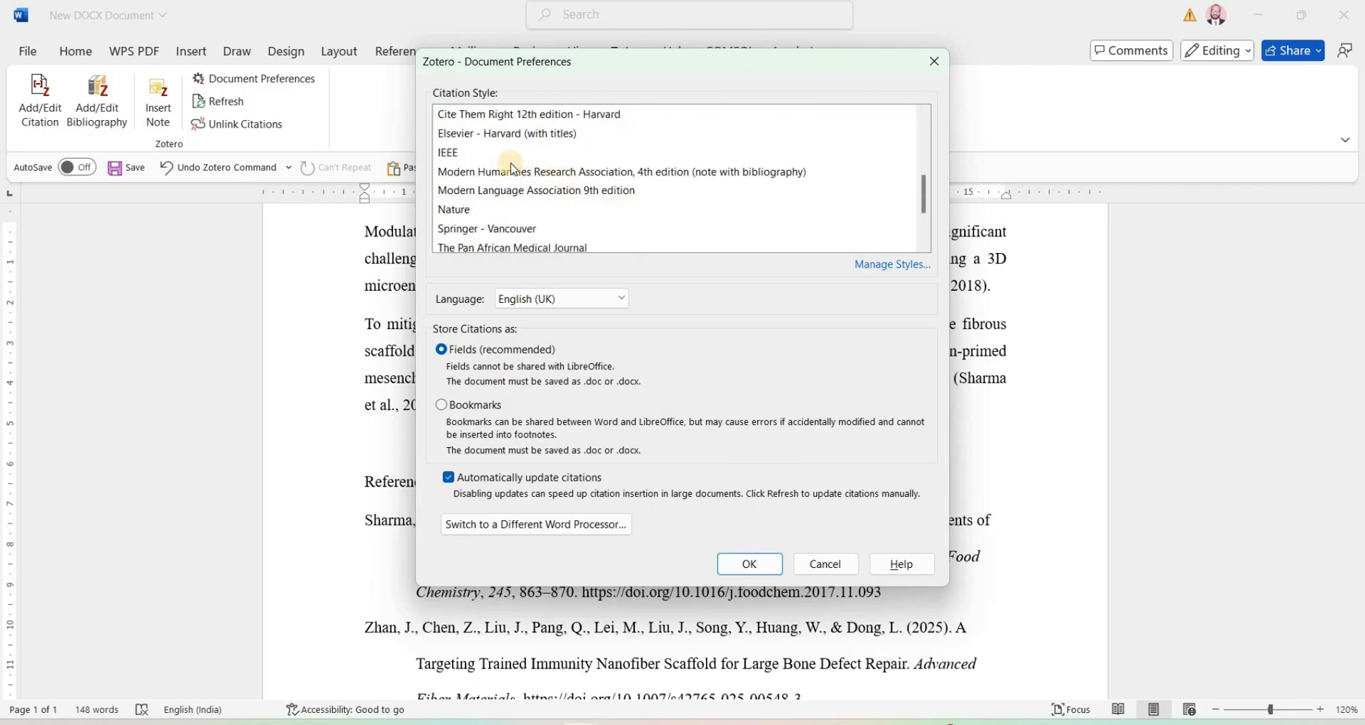
left_click(476, 155)
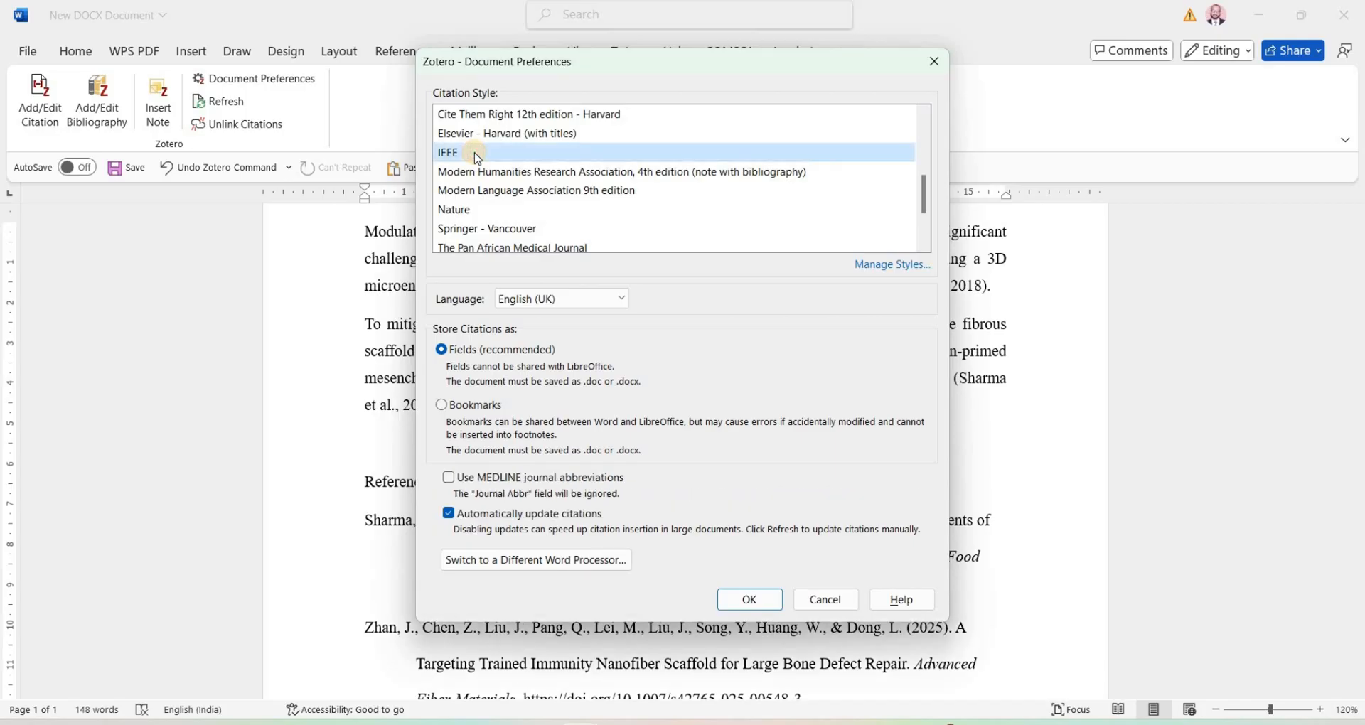
left_click(752, 604)
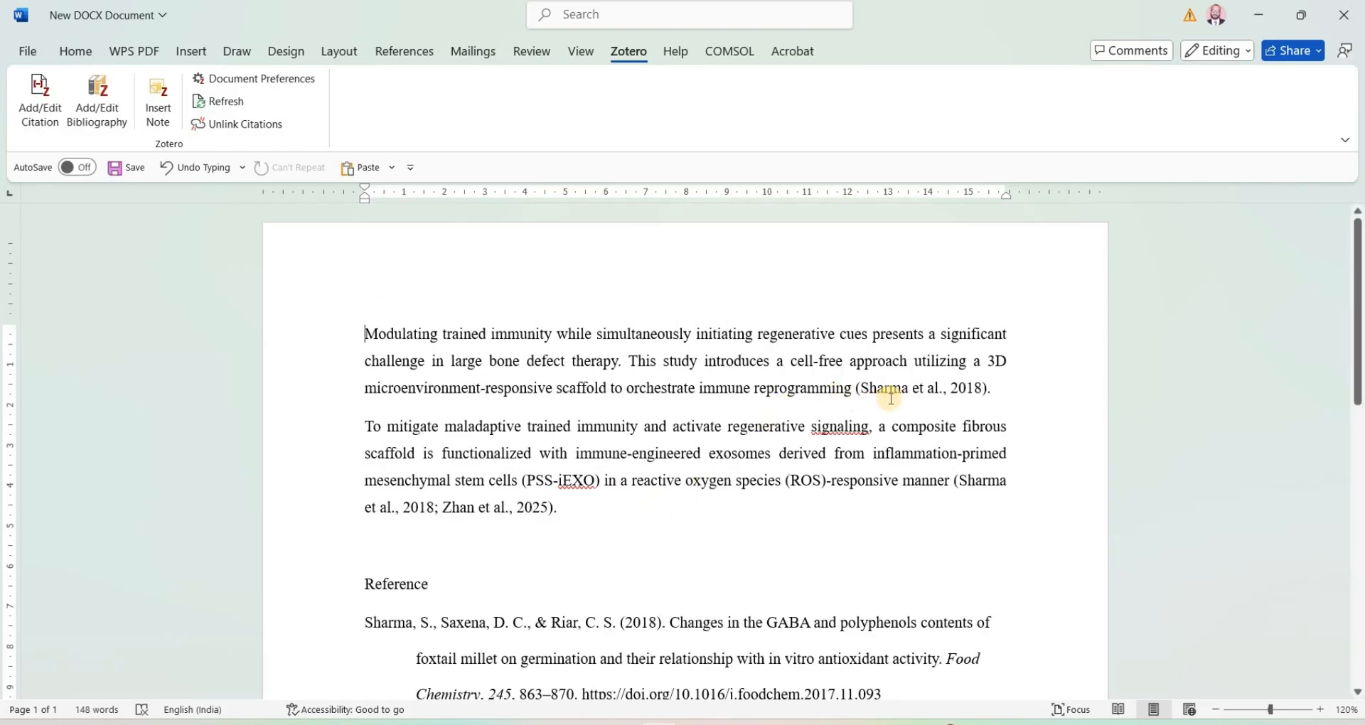
Step: Insert a citation of the nanofiber scaffold article from the Trial collection at the start of the first paragraph, using the classic view
left_click(361, 337)
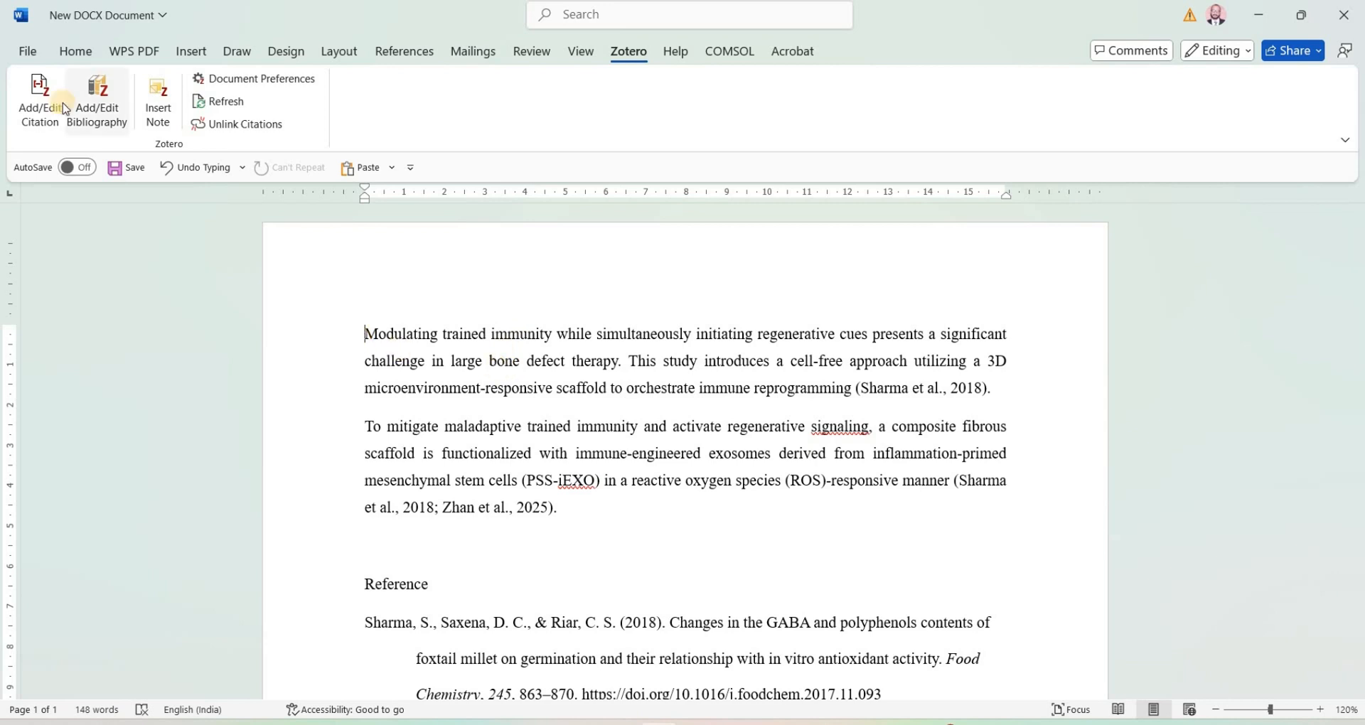
left_click(40, 100)
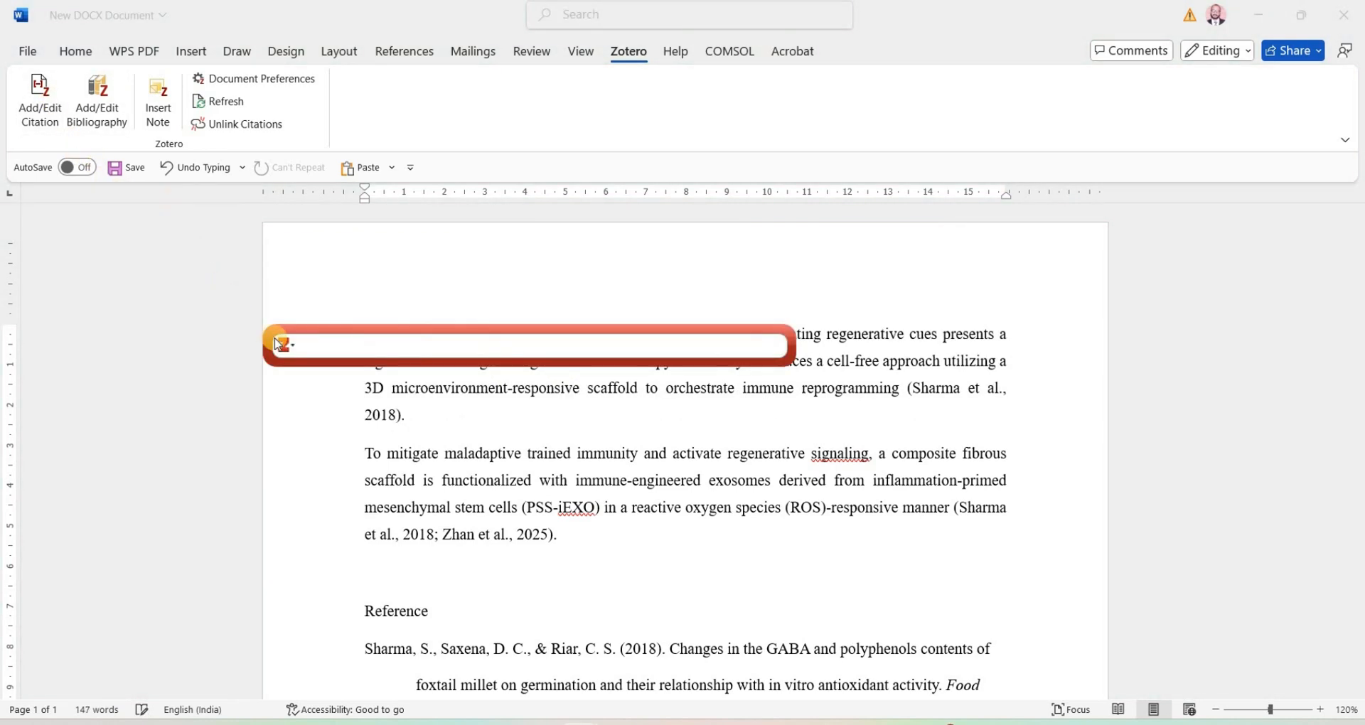
left_click(284, 346)
left_click(320, 384)
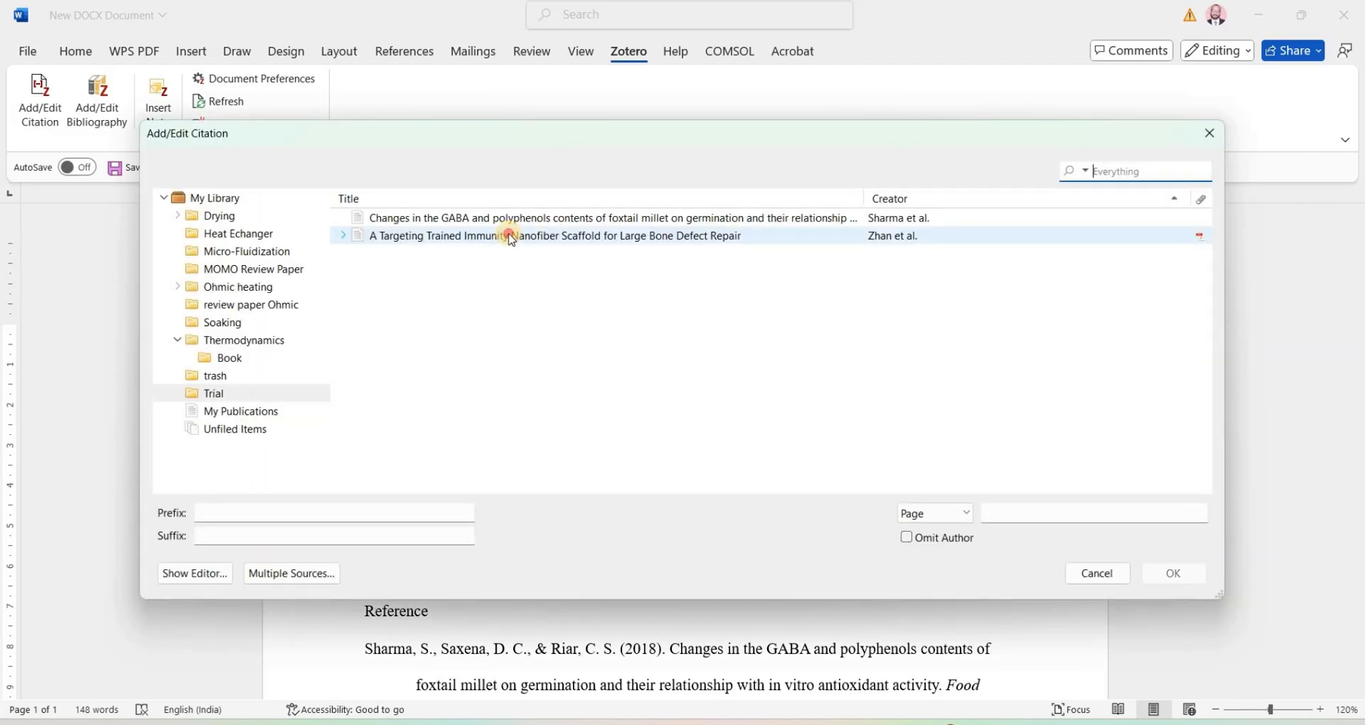
left_click(512, 236)
left_click(1174, 565)
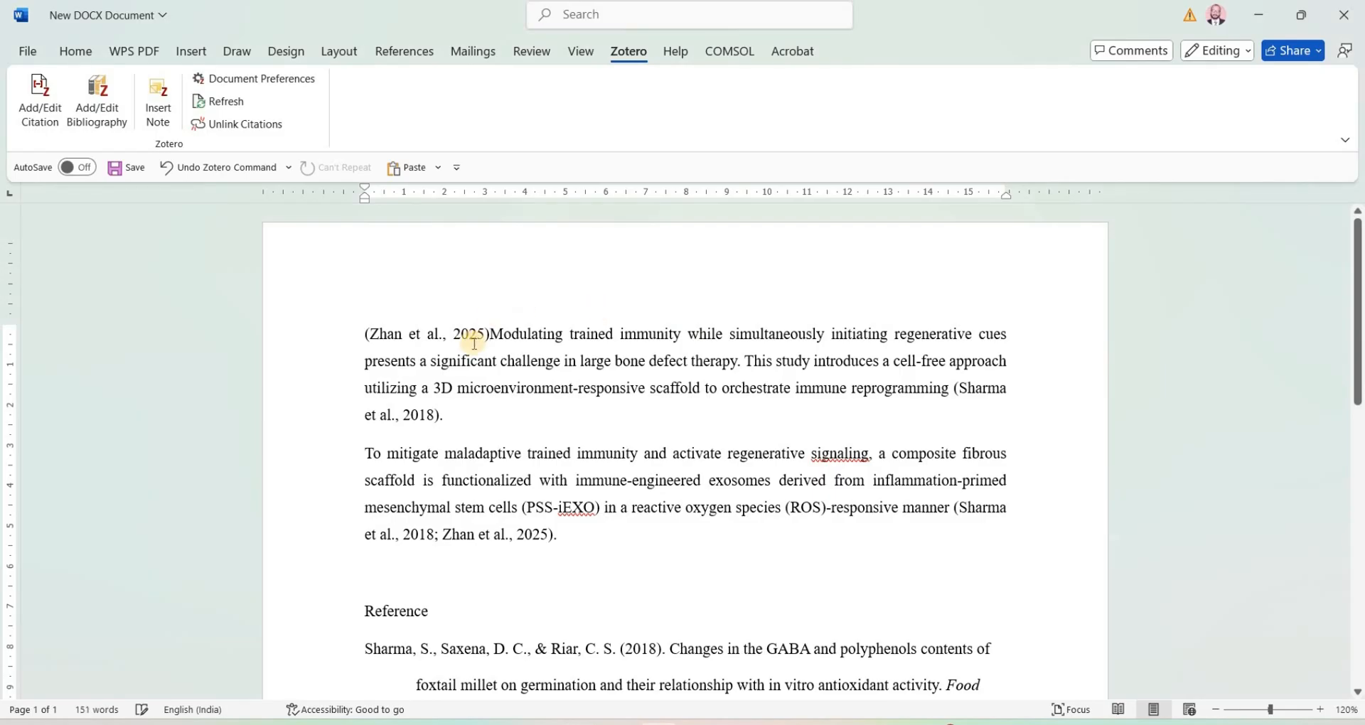
Step: Reformat the opening citation as a narrative citation with only 2025 in parentheses, and refresh Zotero, keeping the manual modification
left_click(370, 335)
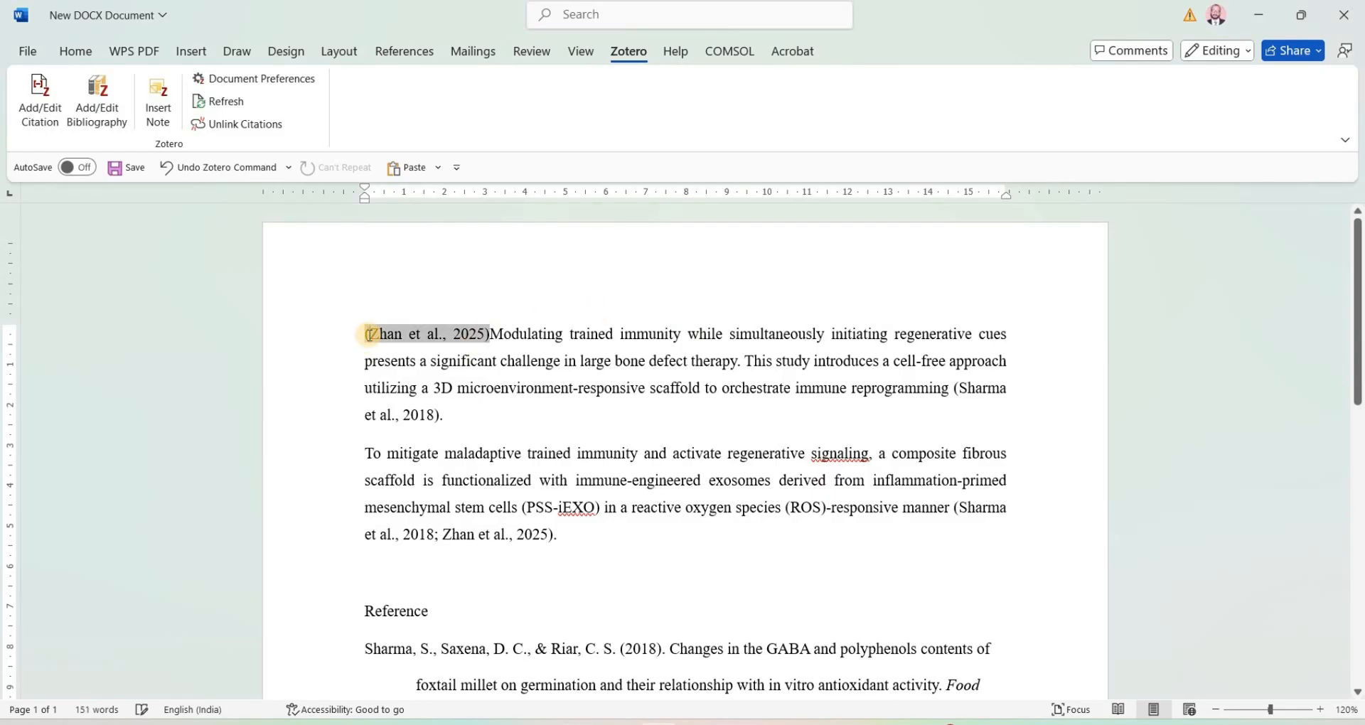
key("BackSpace")
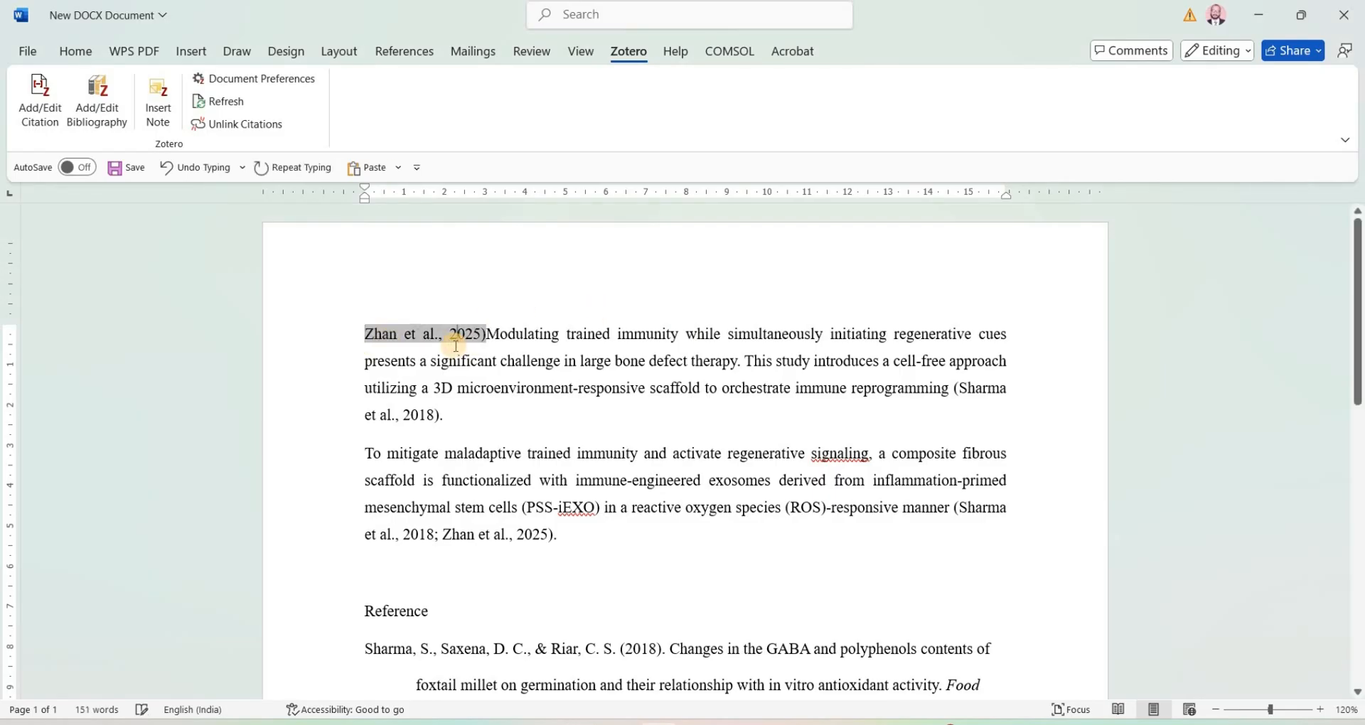
left_click(447, 334)
key("BackSpace")
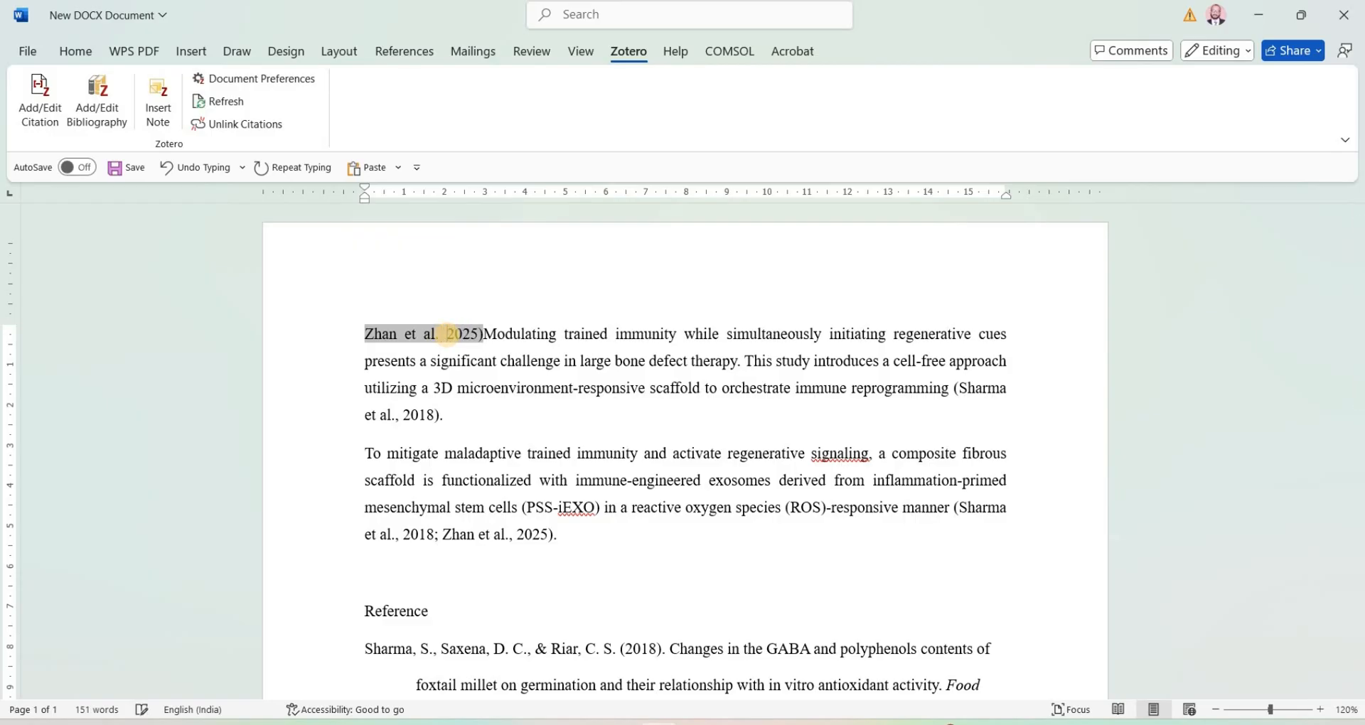
type("(")
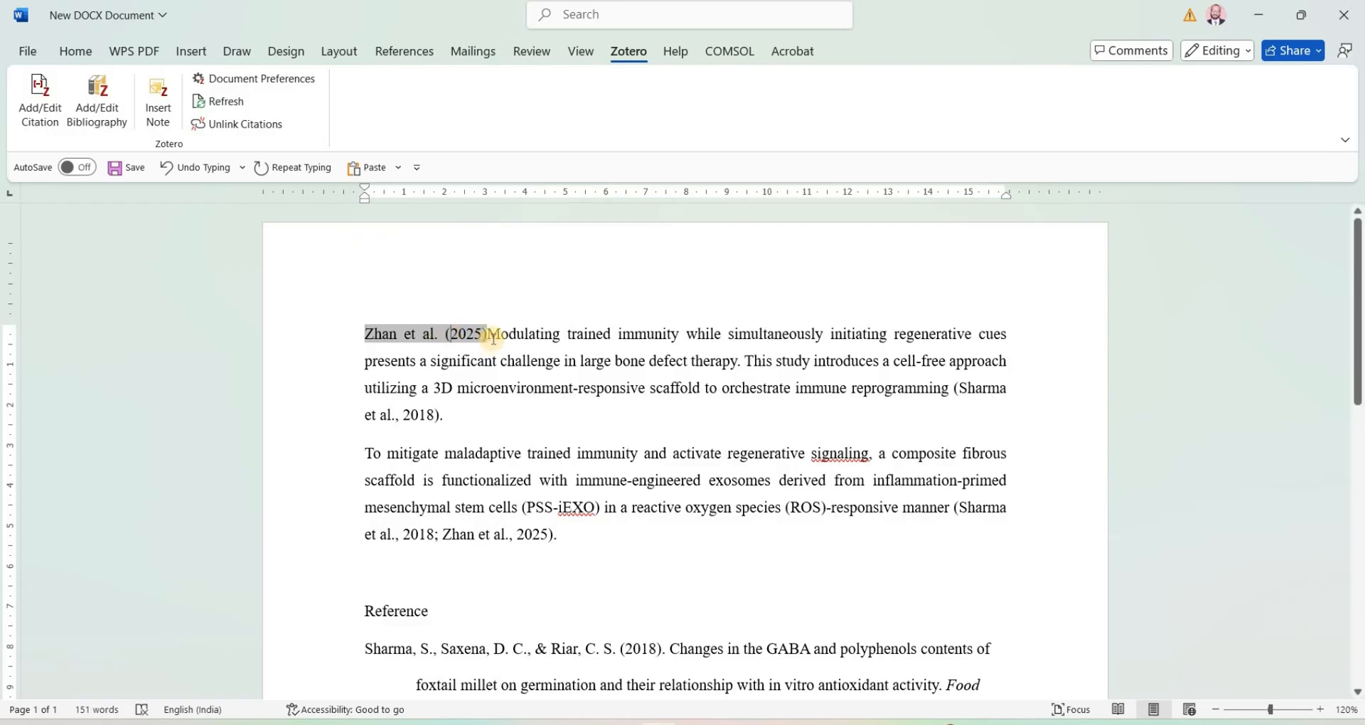
left_click(493, 337)
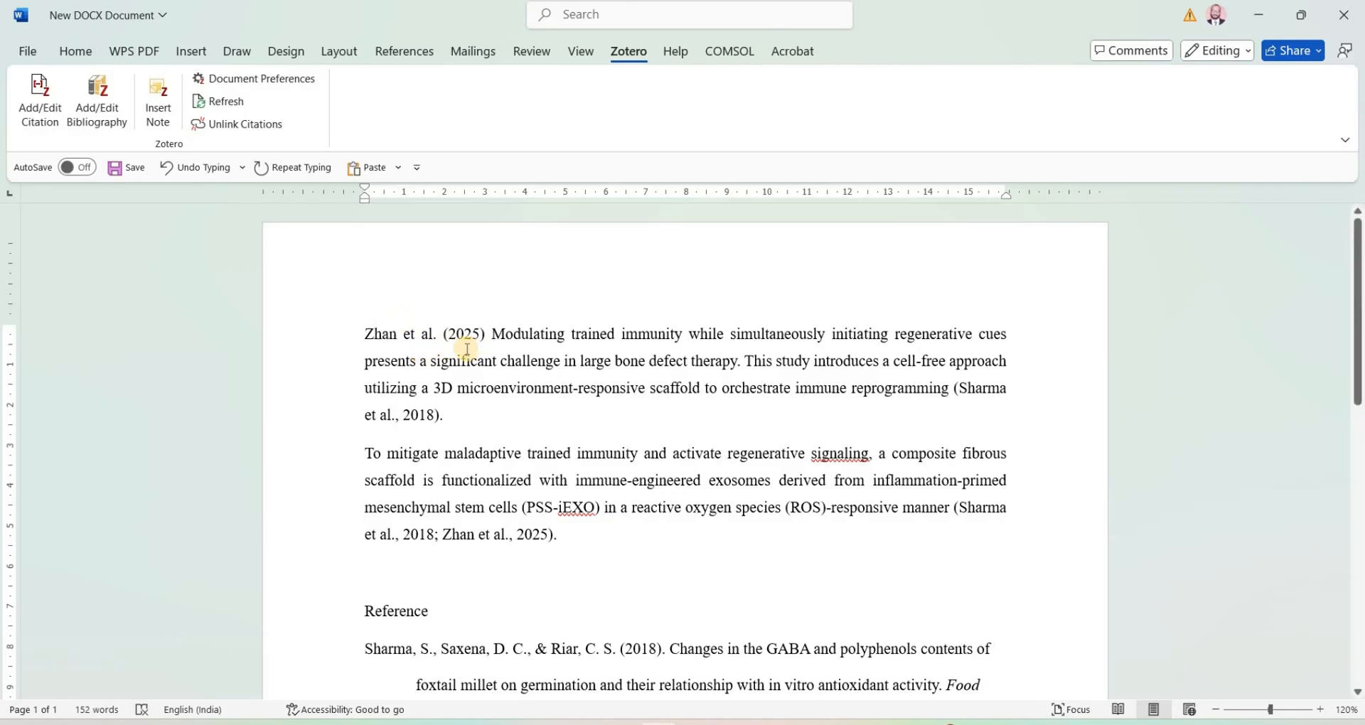
left_click(243, 108)
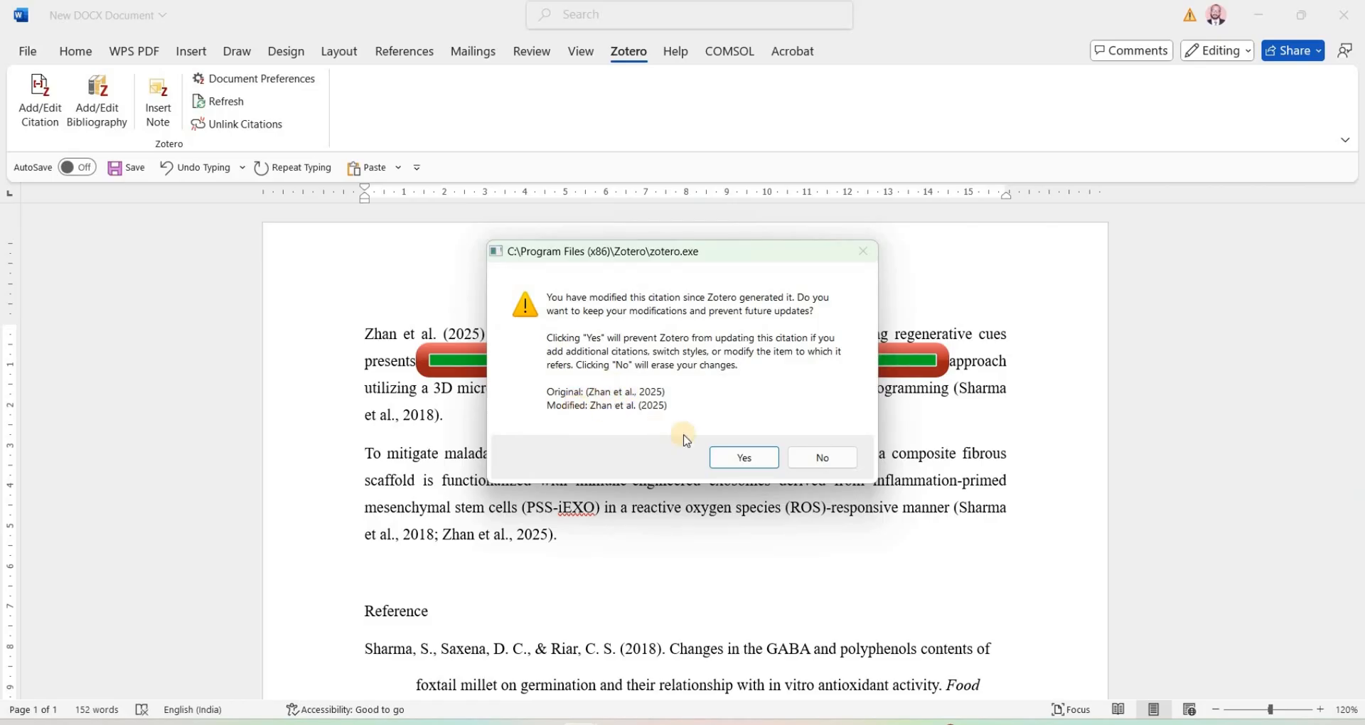
left_click(746, 455)
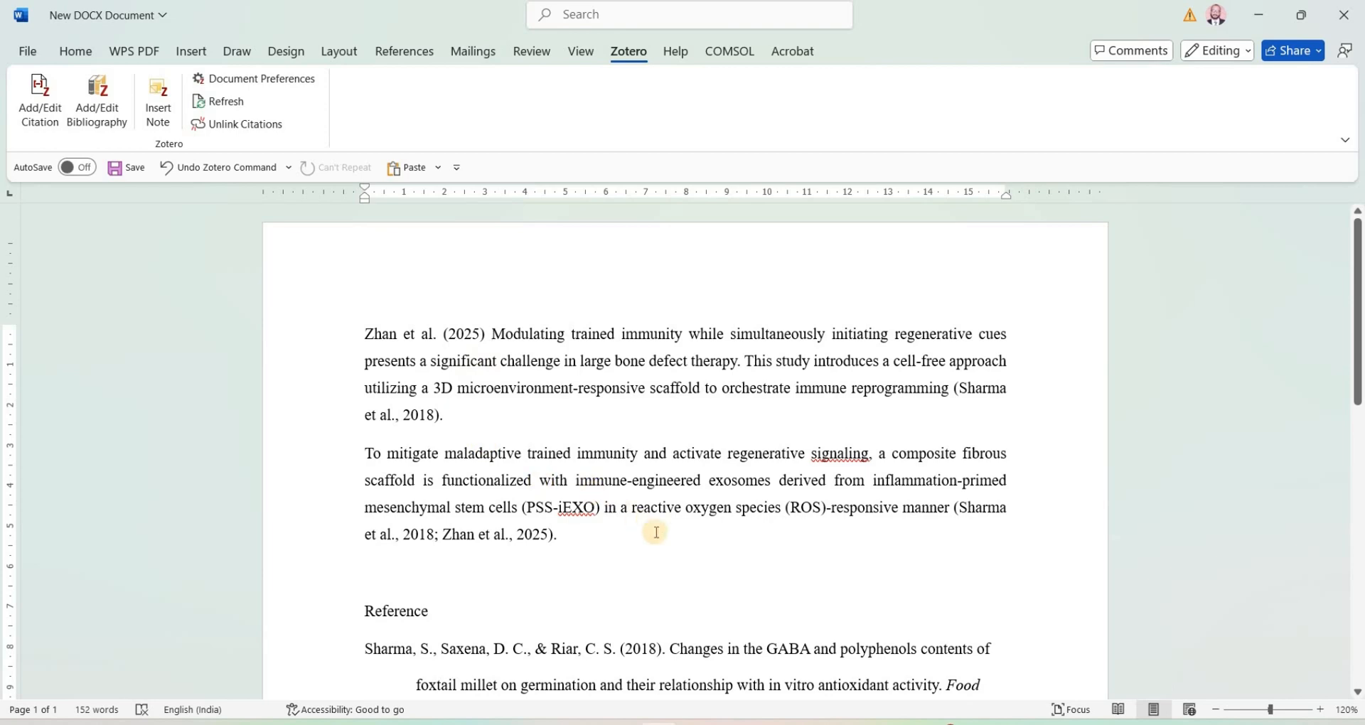
Step: Apply the IEEE citation style to all the document's citations and the bibliography
left_click(270, 84)
scroll(568, 219, "down", 1)
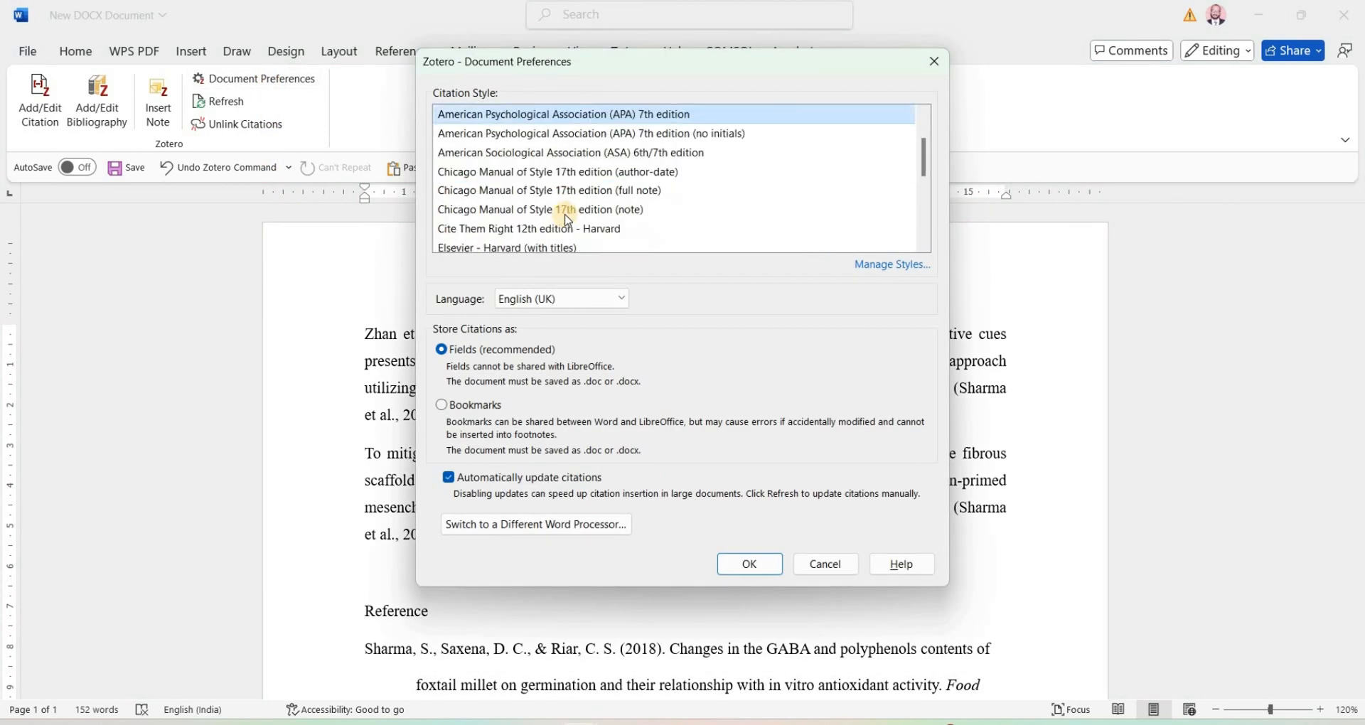
scroll(567, 219, "down", 1)
left_click(475, 210)
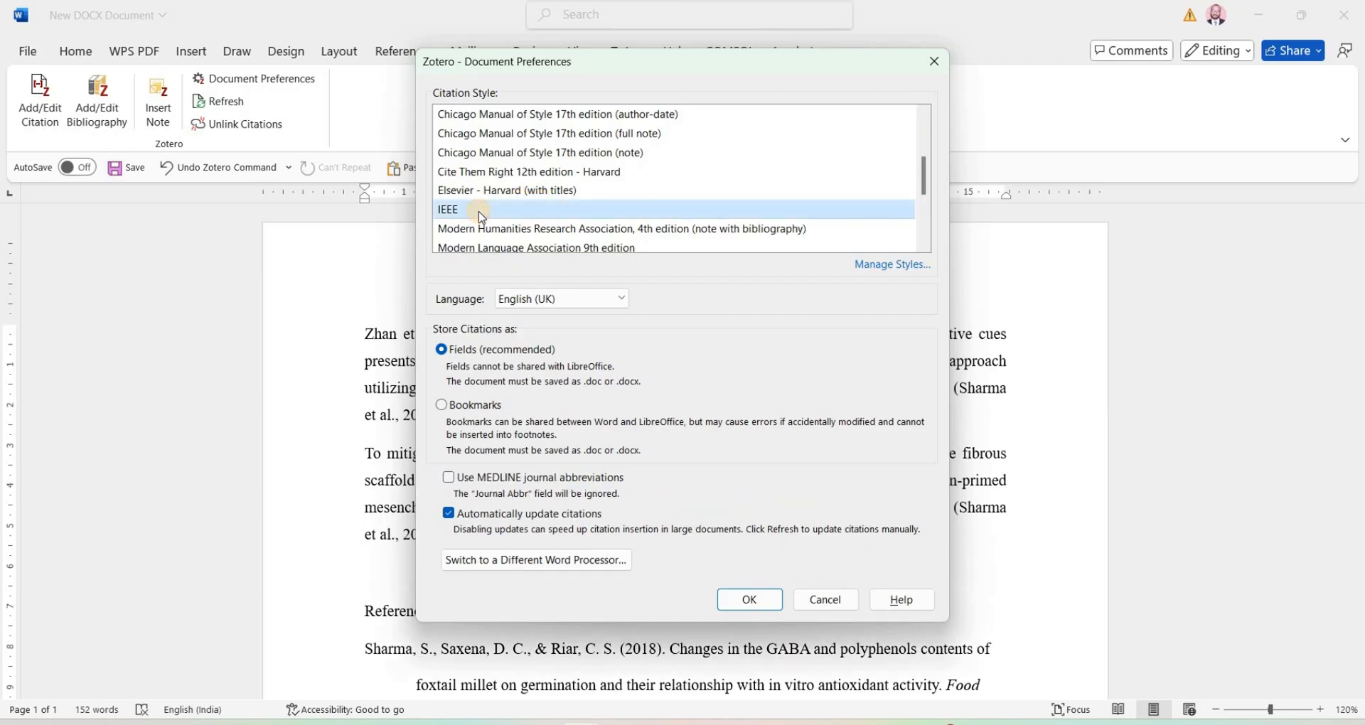
left_click(752, 599)
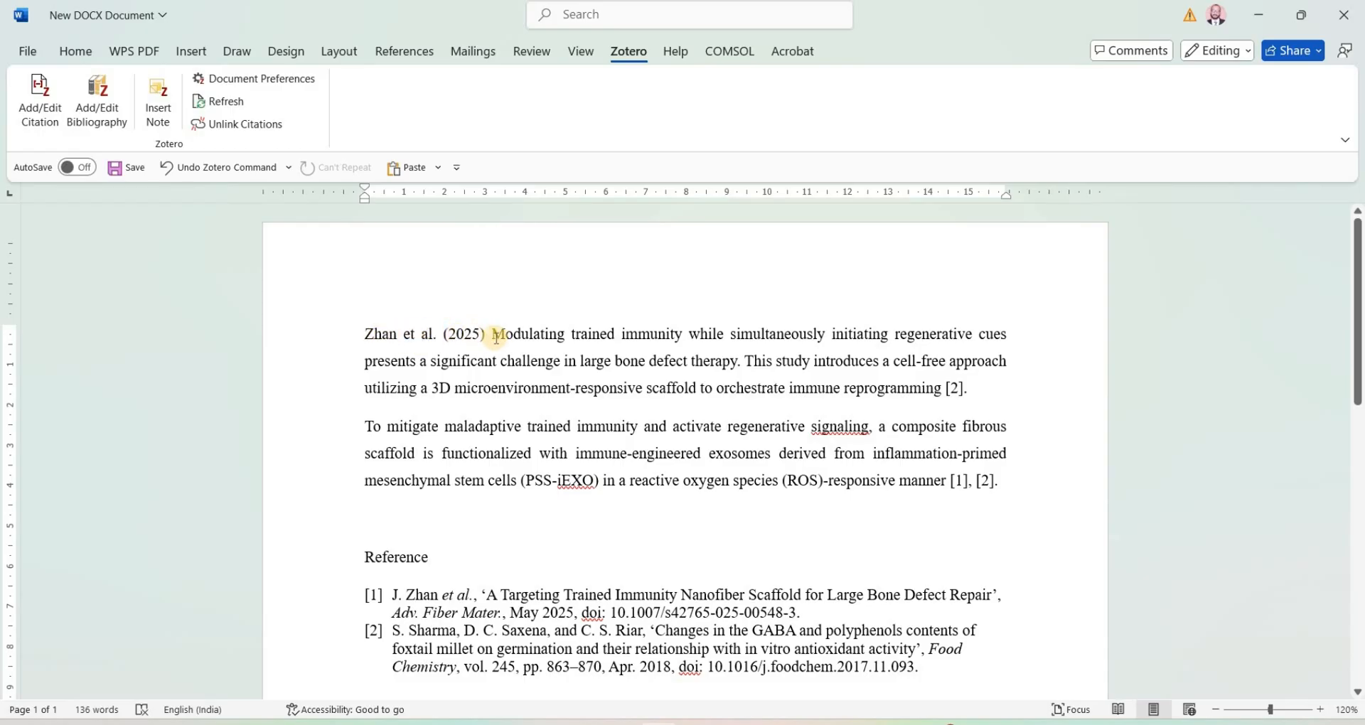
Step: Copy the narrative citation opening the first paragraph and paste it as text only in front of the original, separated by a space
left_click(465, 333)
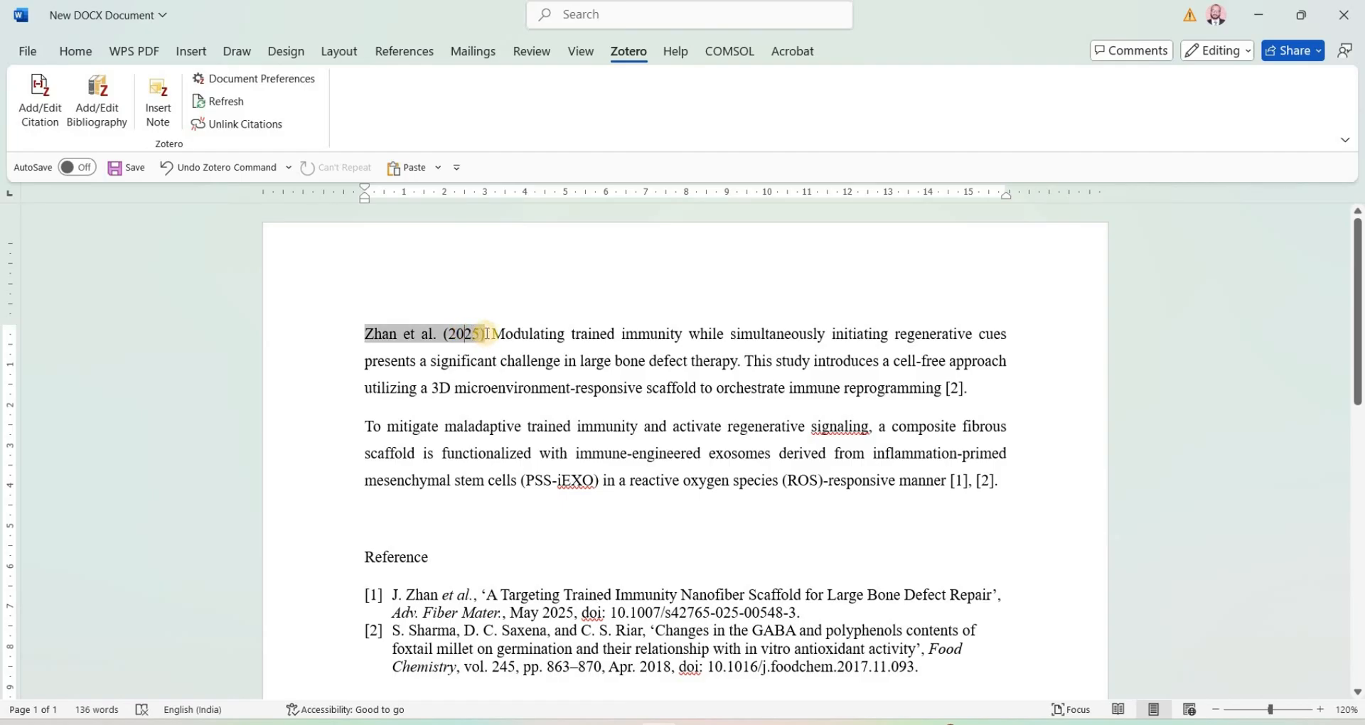
left_click_drag(486, 334, 363, 338)
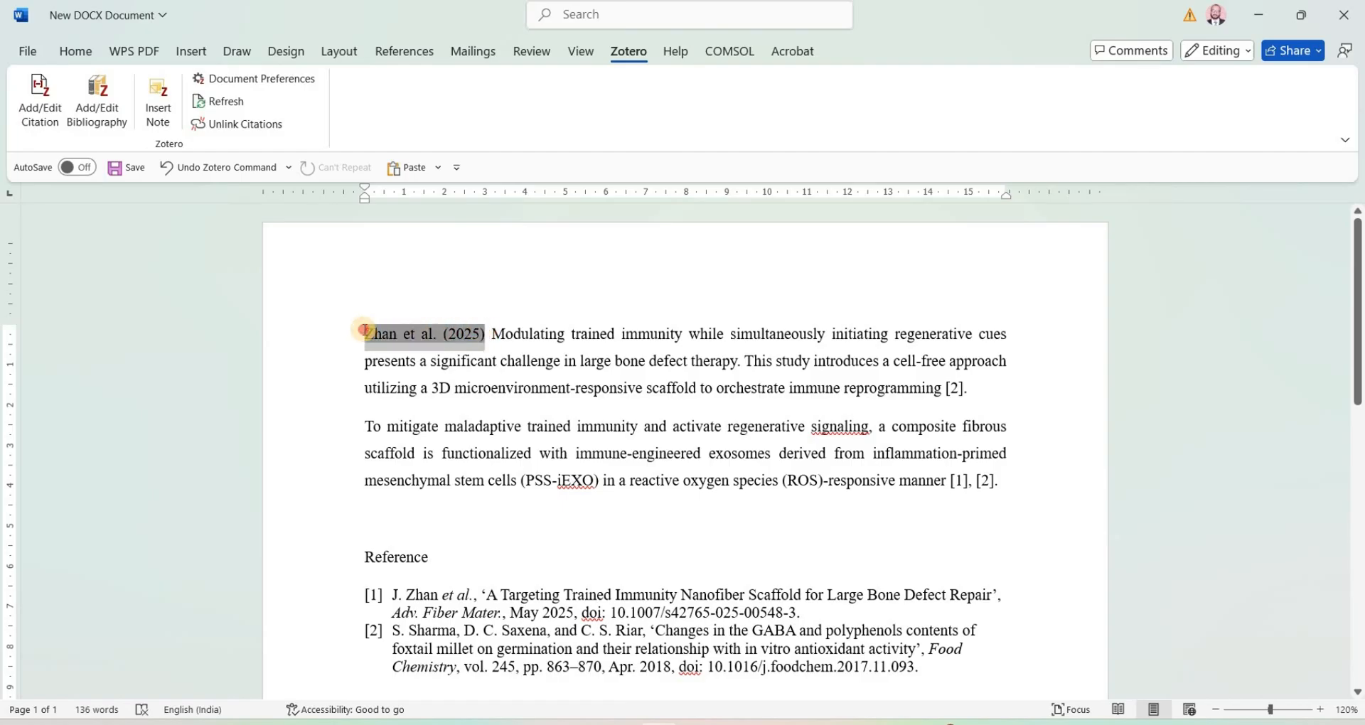
key("ctrl+c")
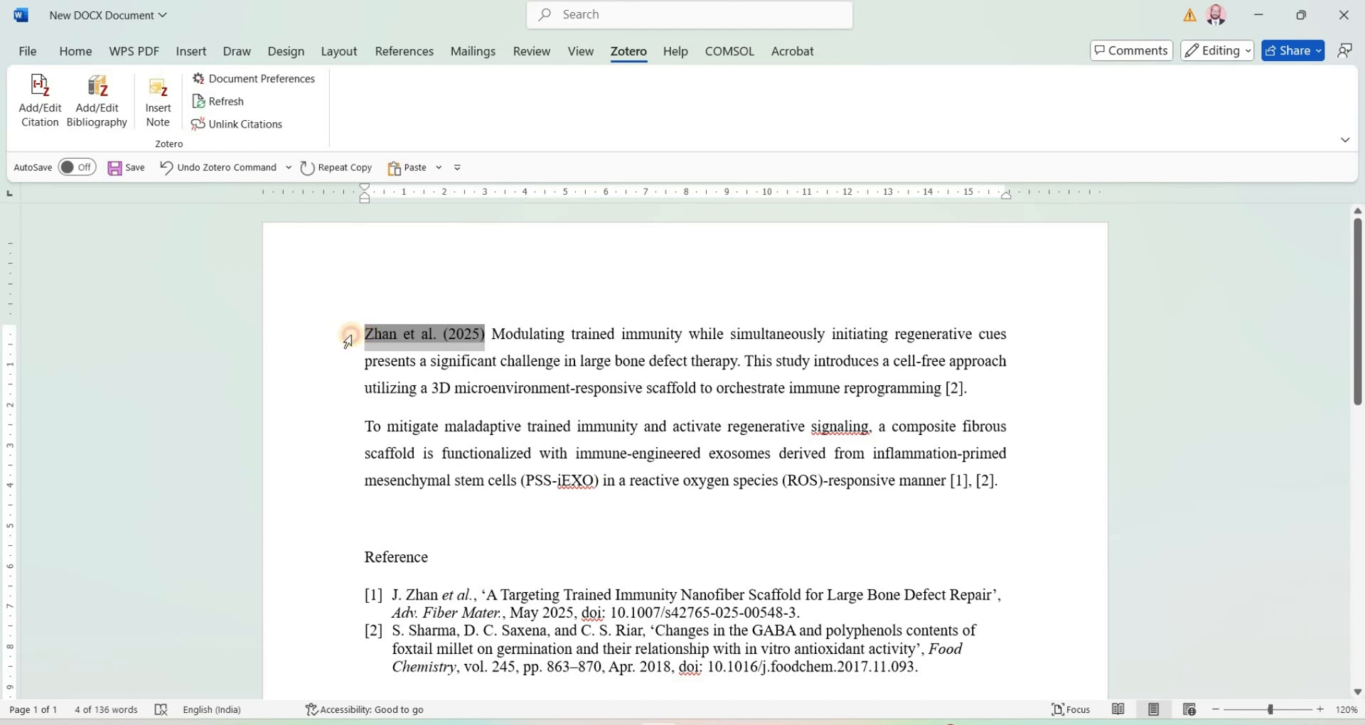
left_click(358, 334)
key("Left")
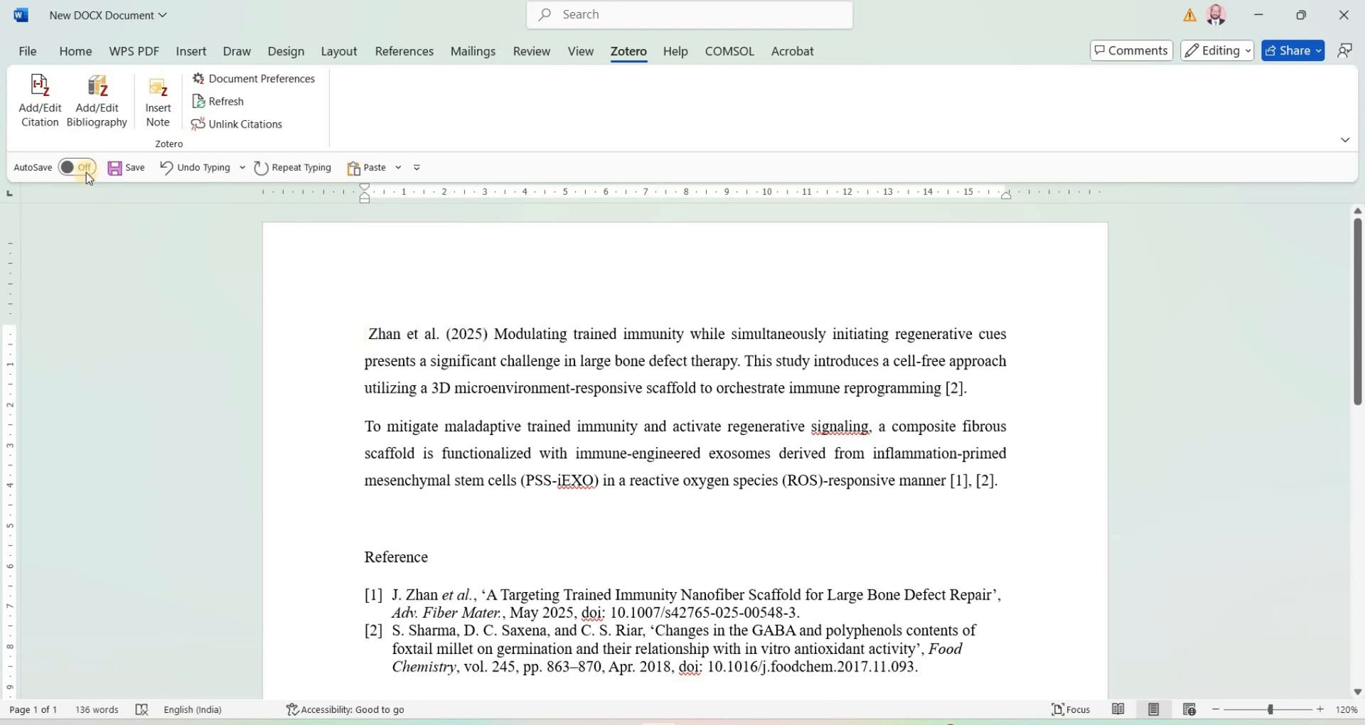
left_click(75, 51)
left_click(35, 123)
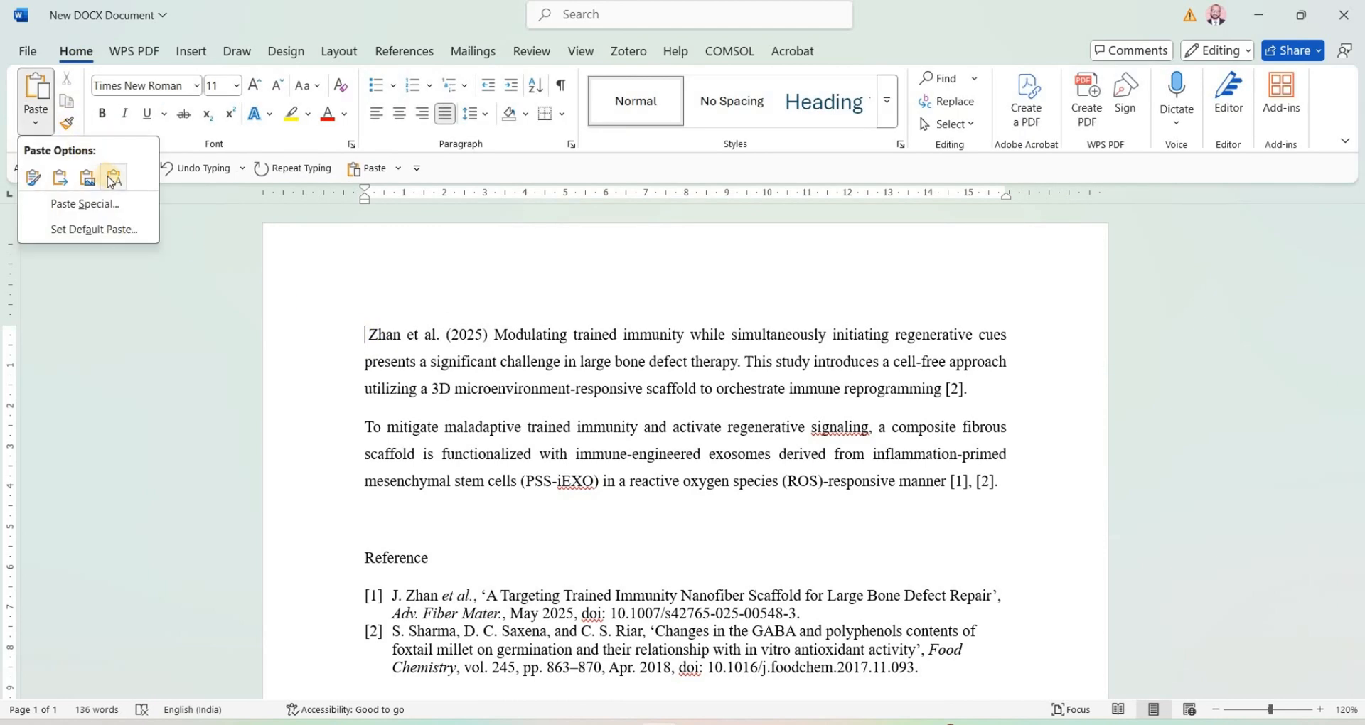
left_click(111, 178)
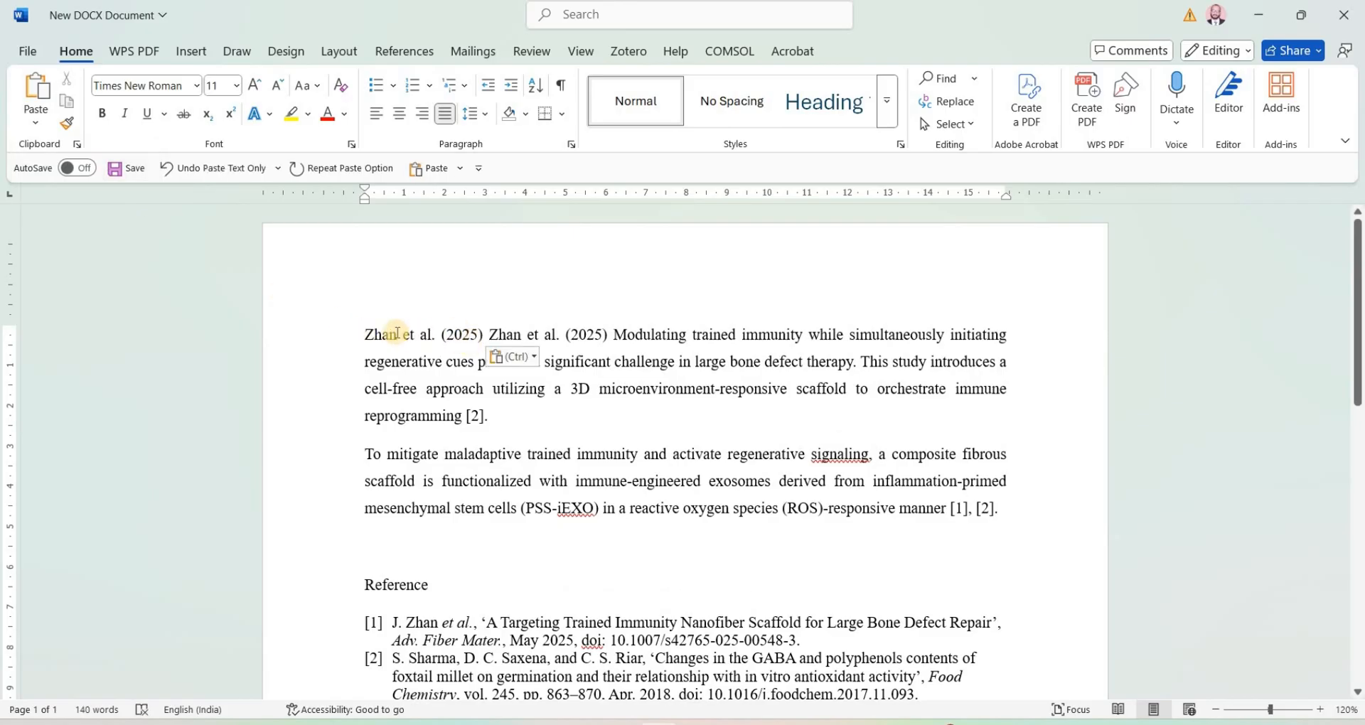
Step: Edit the original citation field after the pasted text, clearing its manual modification and regenerating it in the IEEE style
left_click_drag(515, 334, 590, 335)
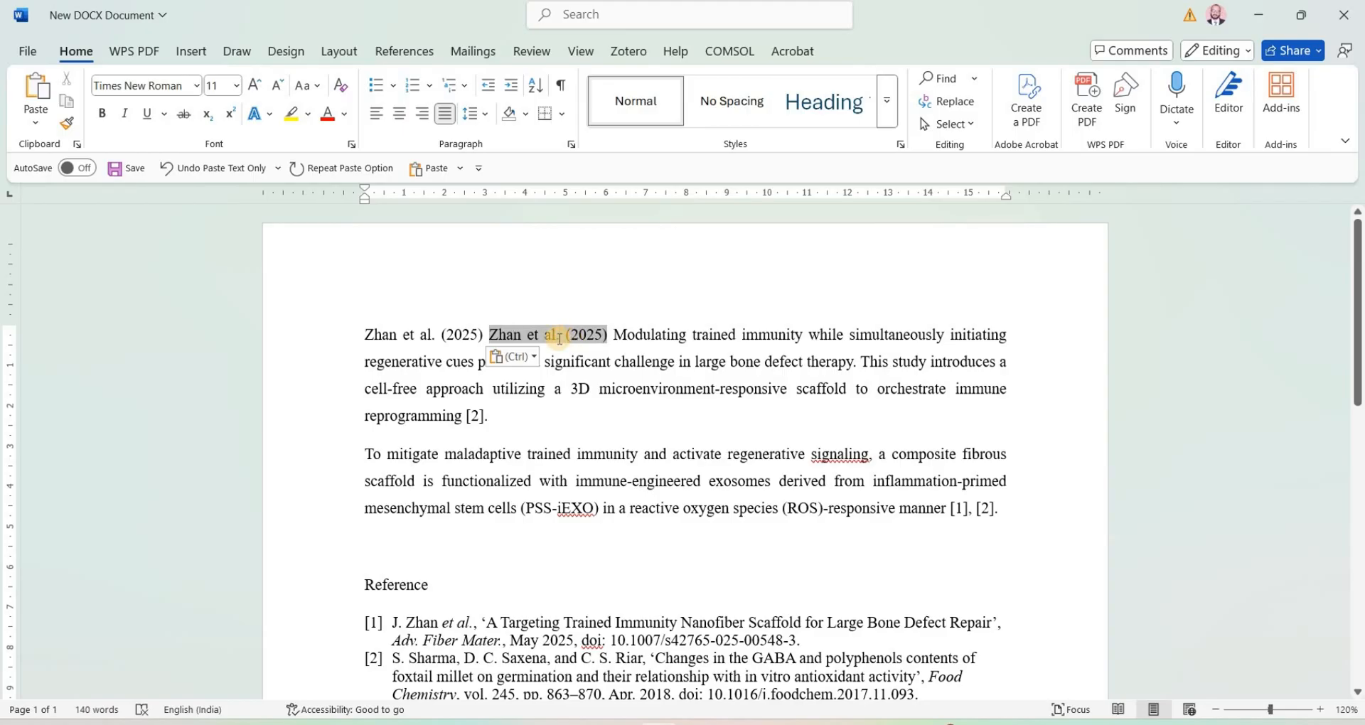
left_click(629, 52)
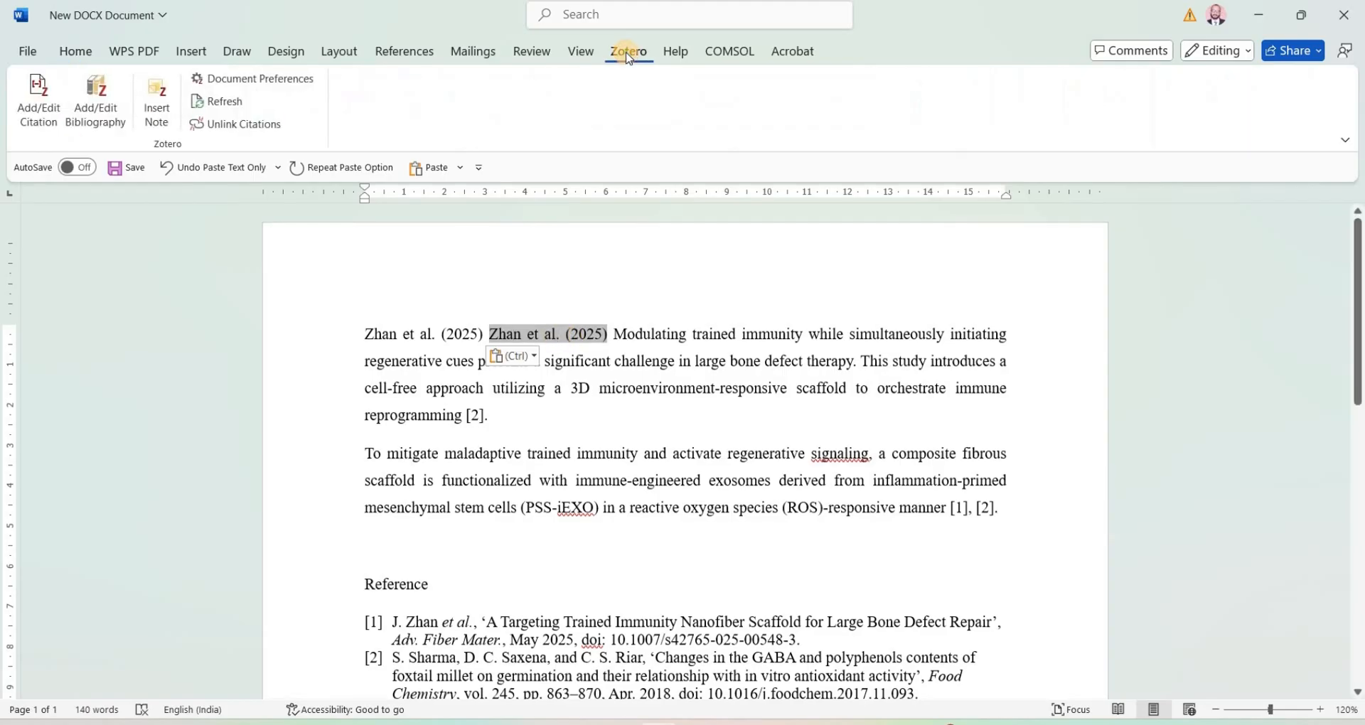
left_click(34, 116)
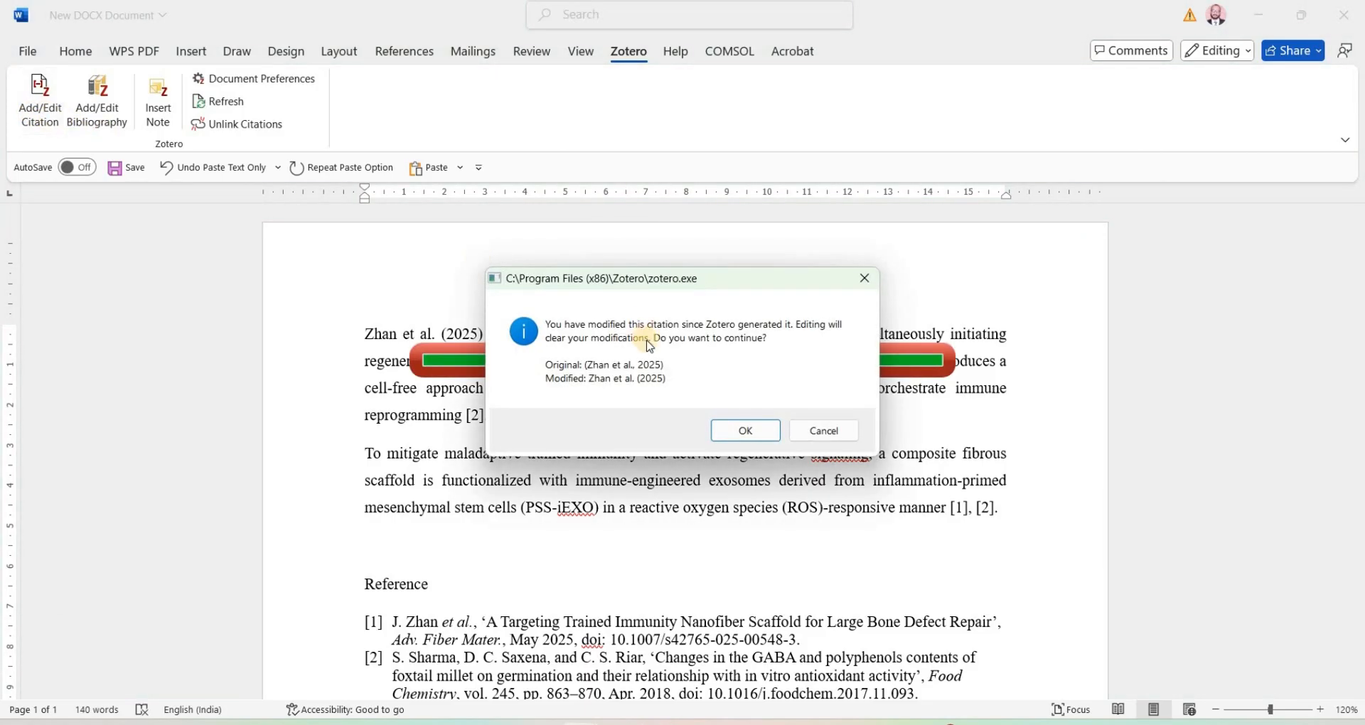
left_click(739, 429)
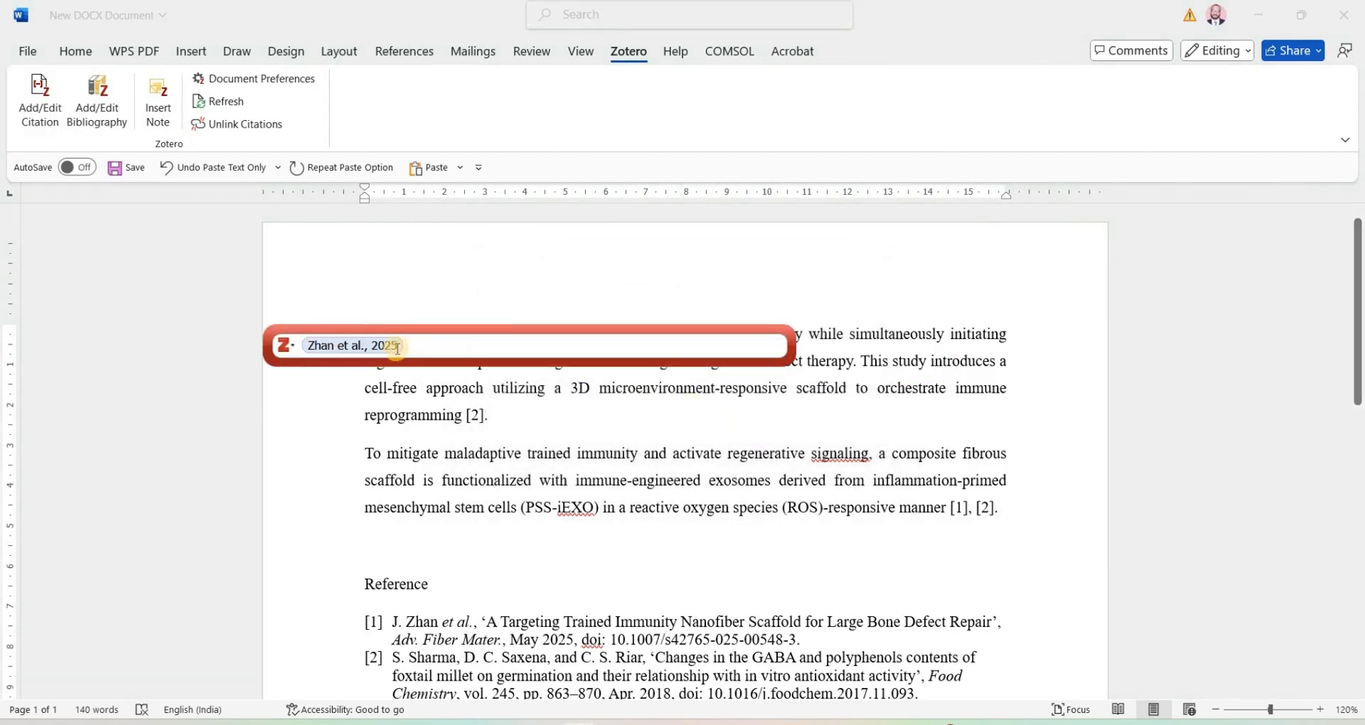
left_click(346, 349)
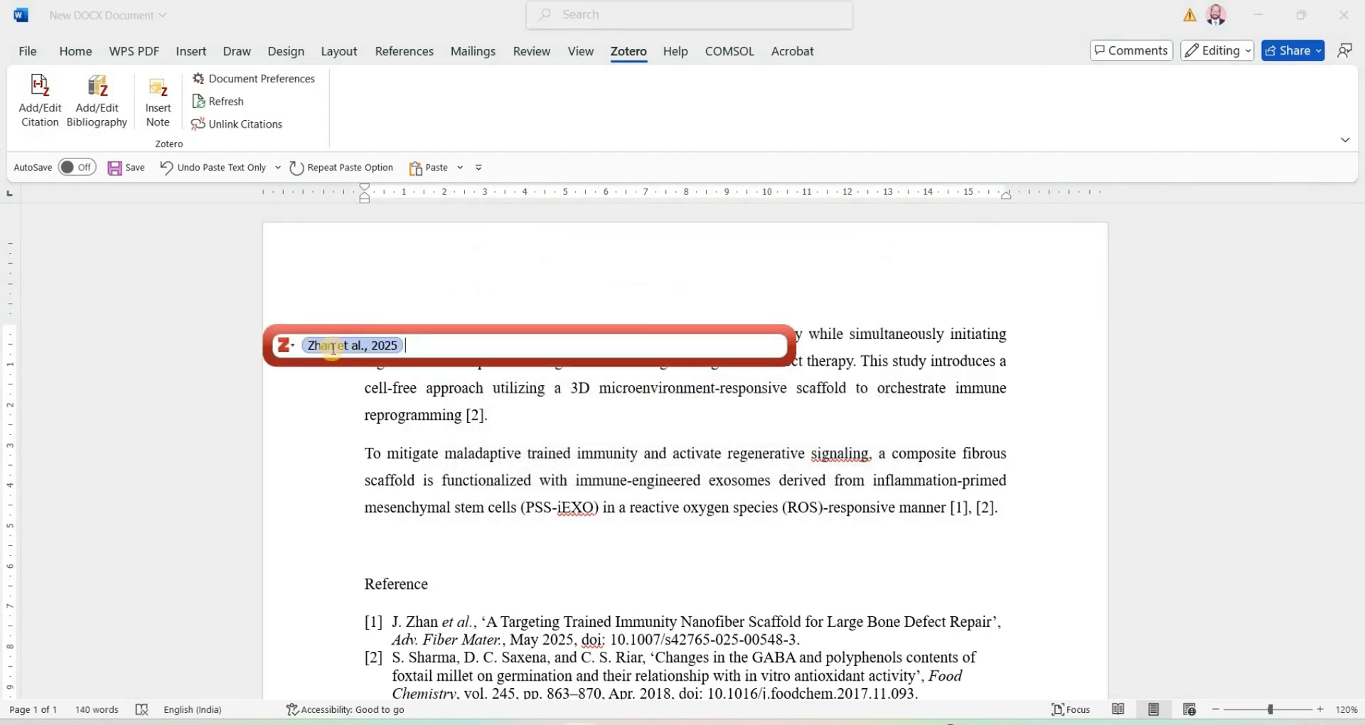
left_click(413, 351)
key("Return")
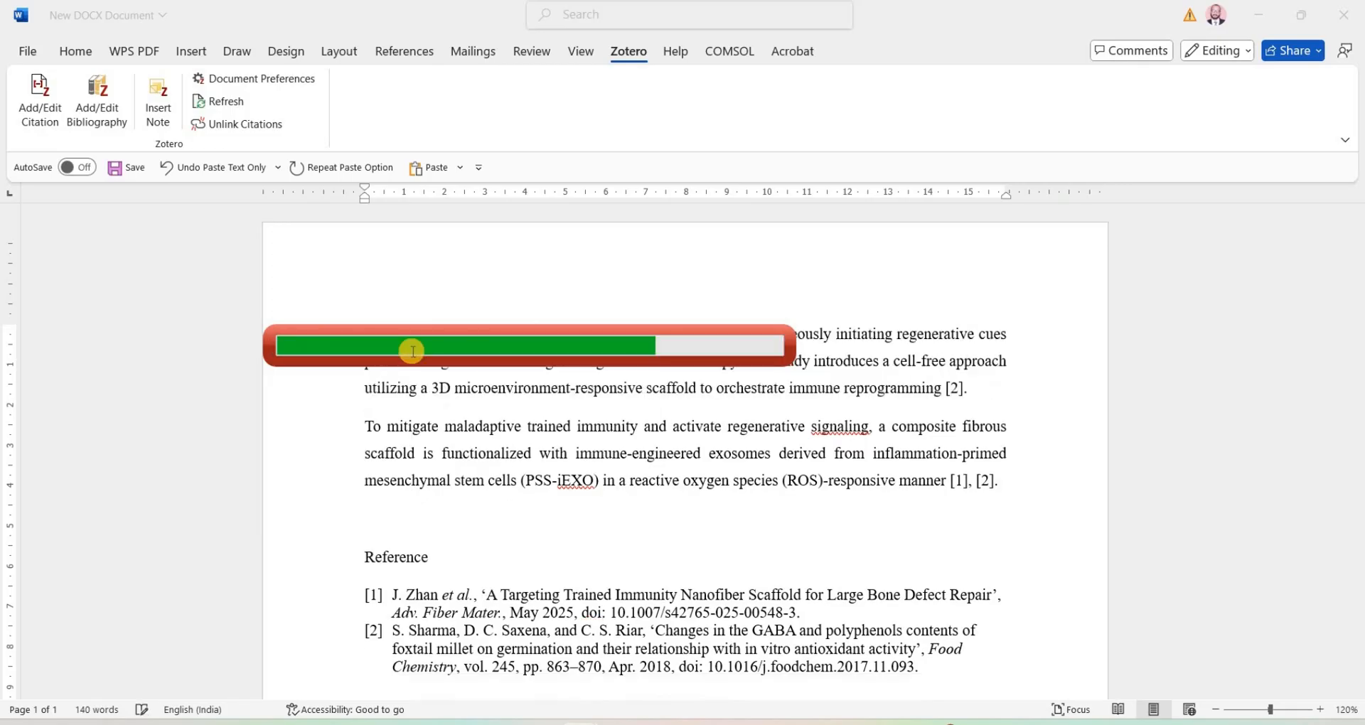
left_click(536, 335)
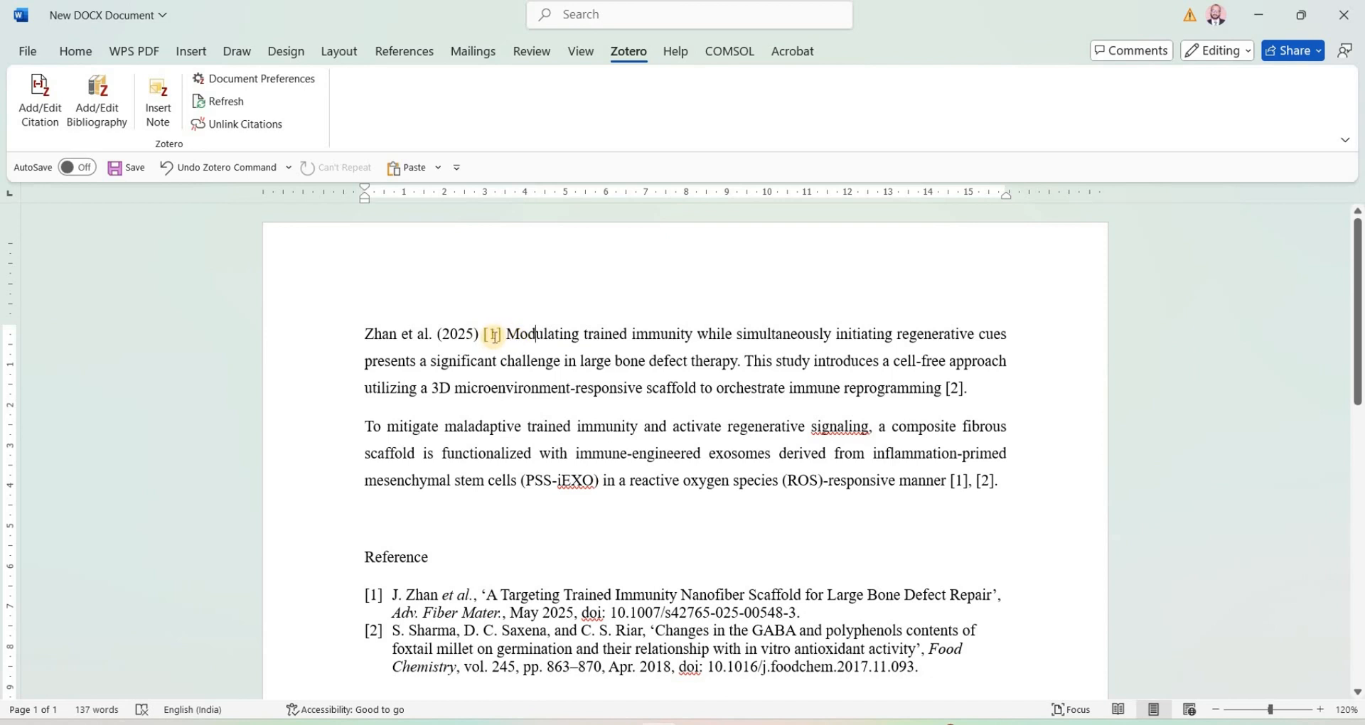
left_click_drag(472, 334, 374, 333)
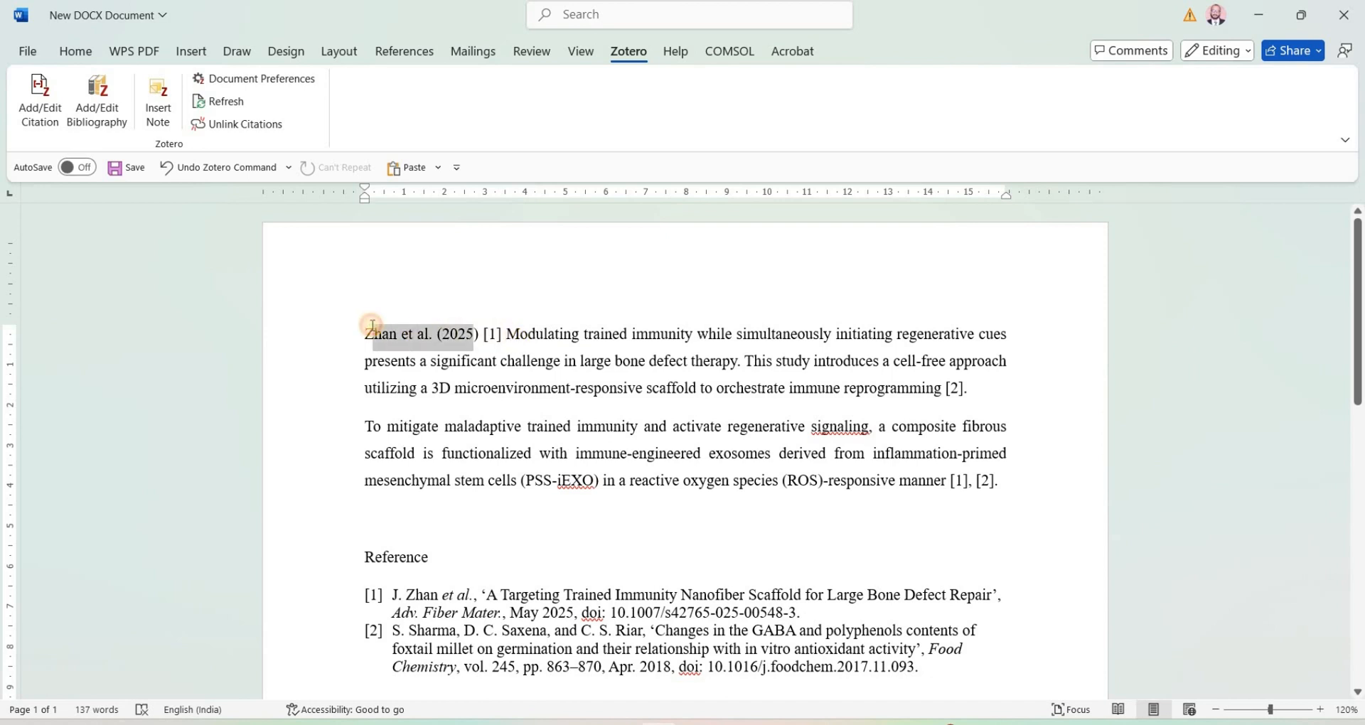